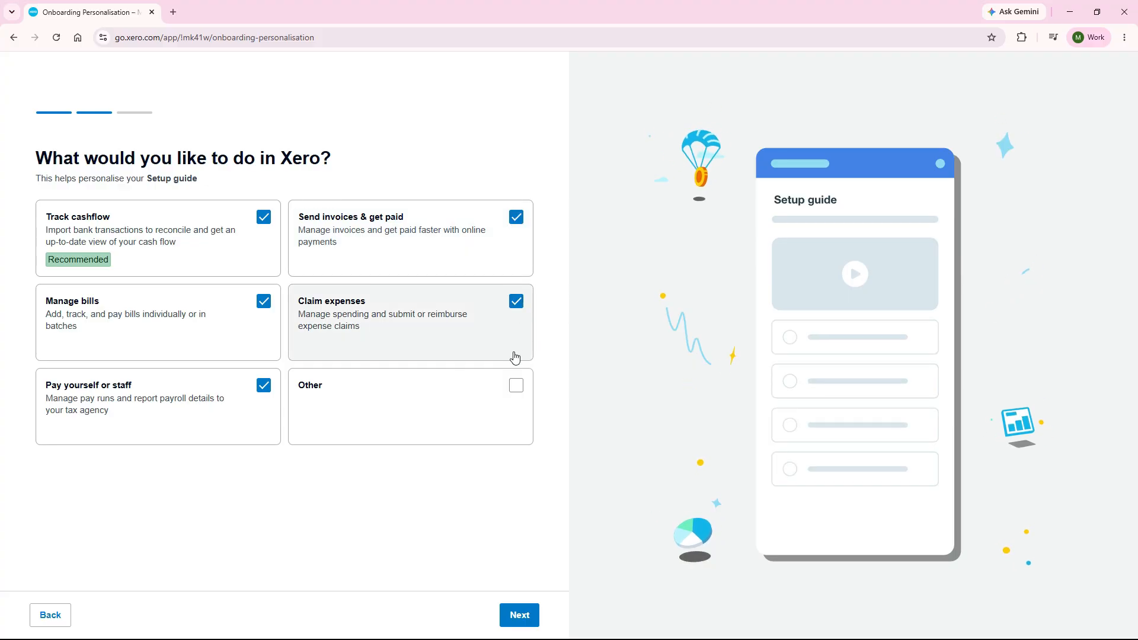
# Confirm the chosen Xero setup activities and select Commonwealth Bank CBA (AU) as the bank to add.
pyautogui.click(508, 616)
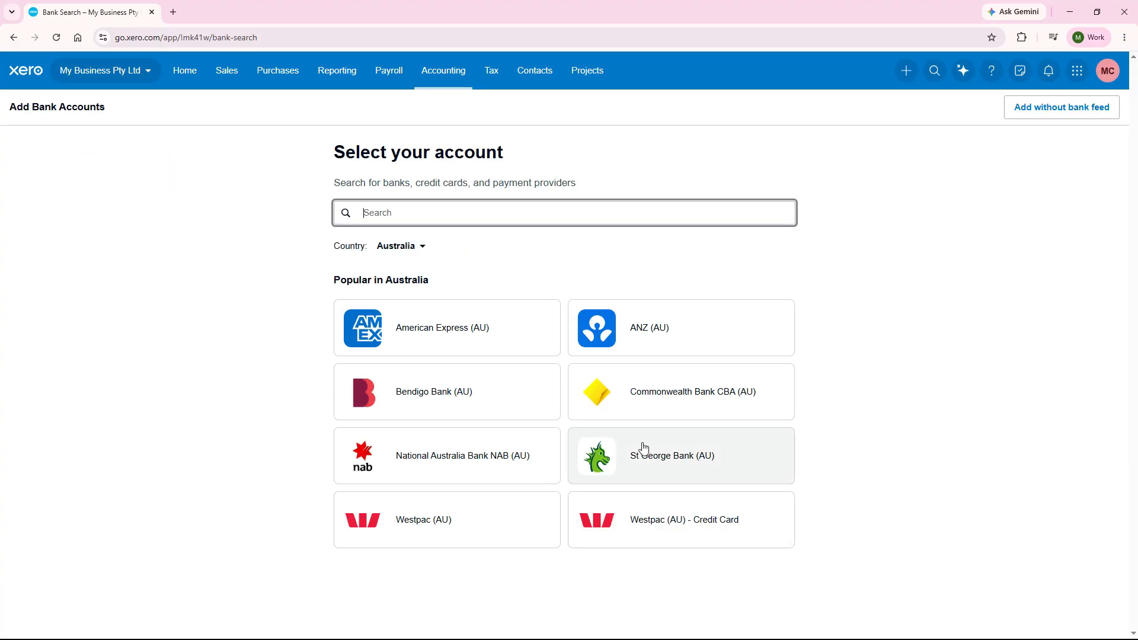
pyautogui.click(658, 403)
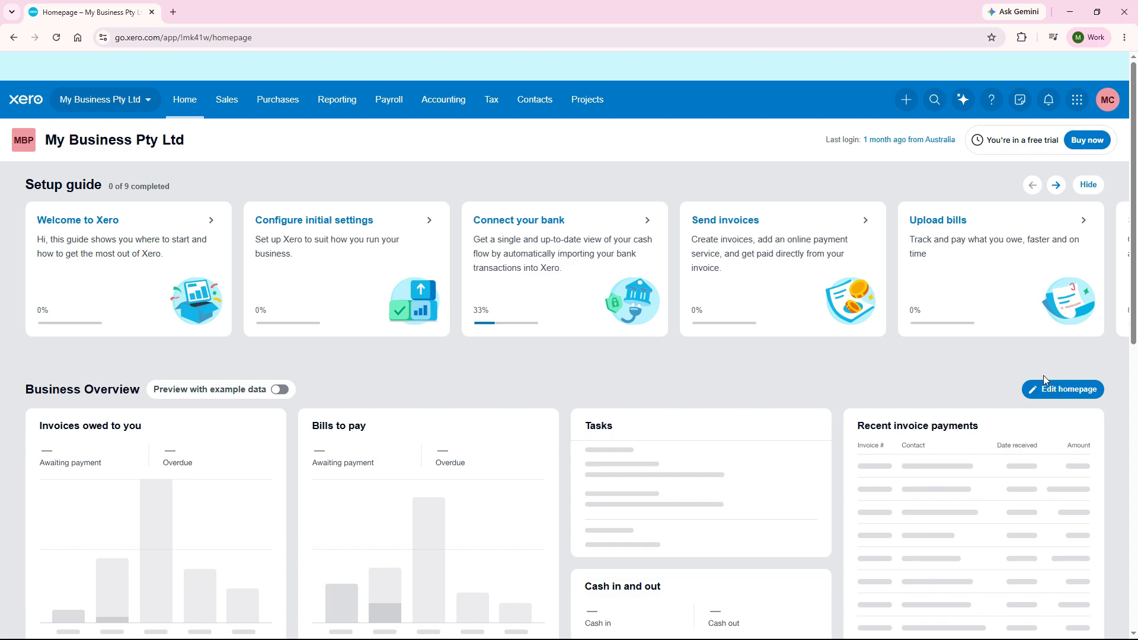
# Open the organisation details in the settings of My Business Pty Ltd.
pyautogui.click(147, 105)
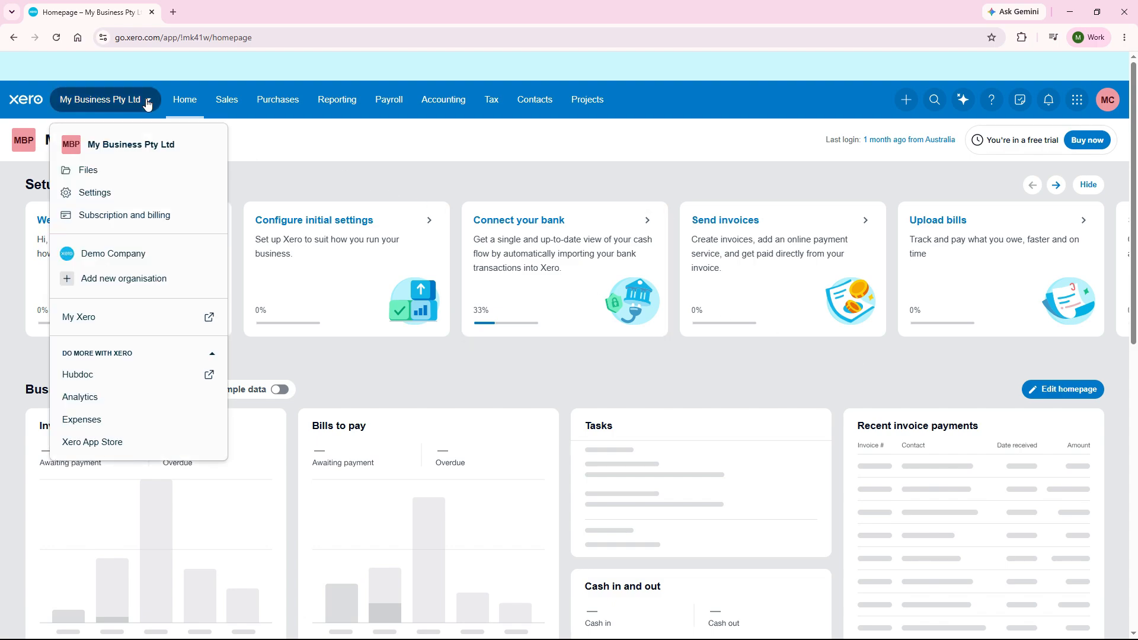
pyautogui.click(118, 196)
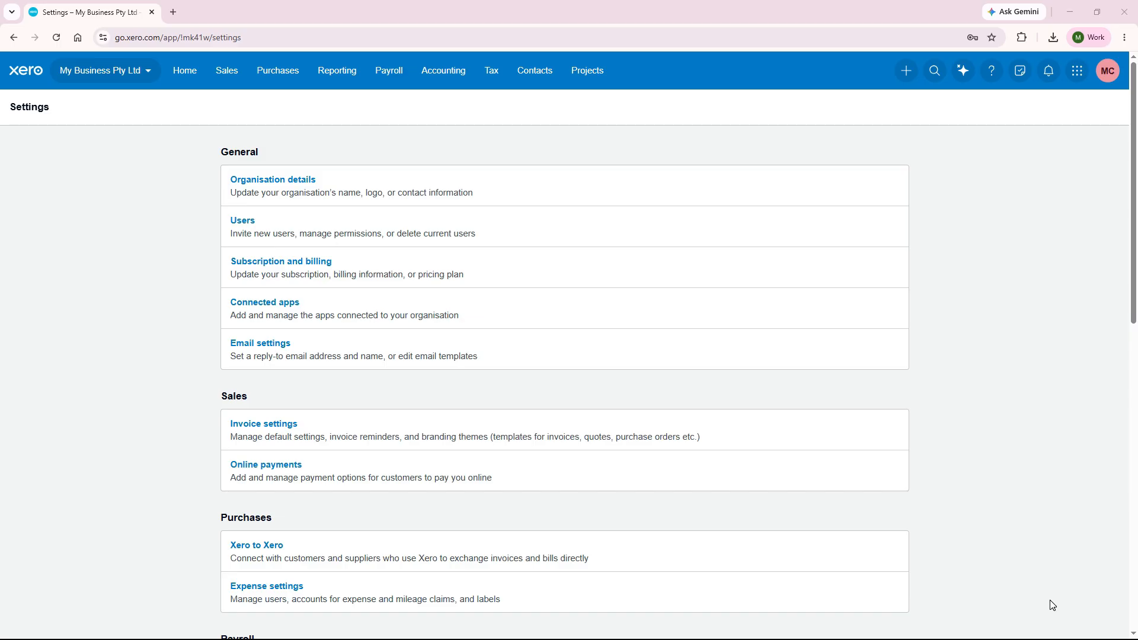
pyautogui.click(301, 183)
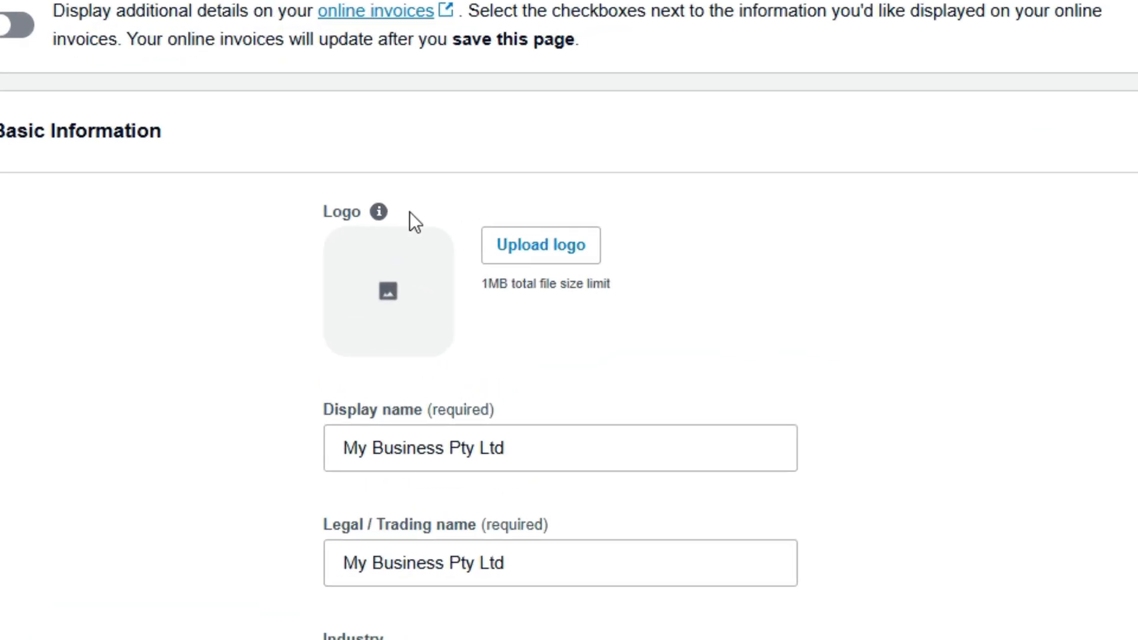
# Upload the business logo and set the organisation type to Company.
pyautogui.moveTo(381, 214)
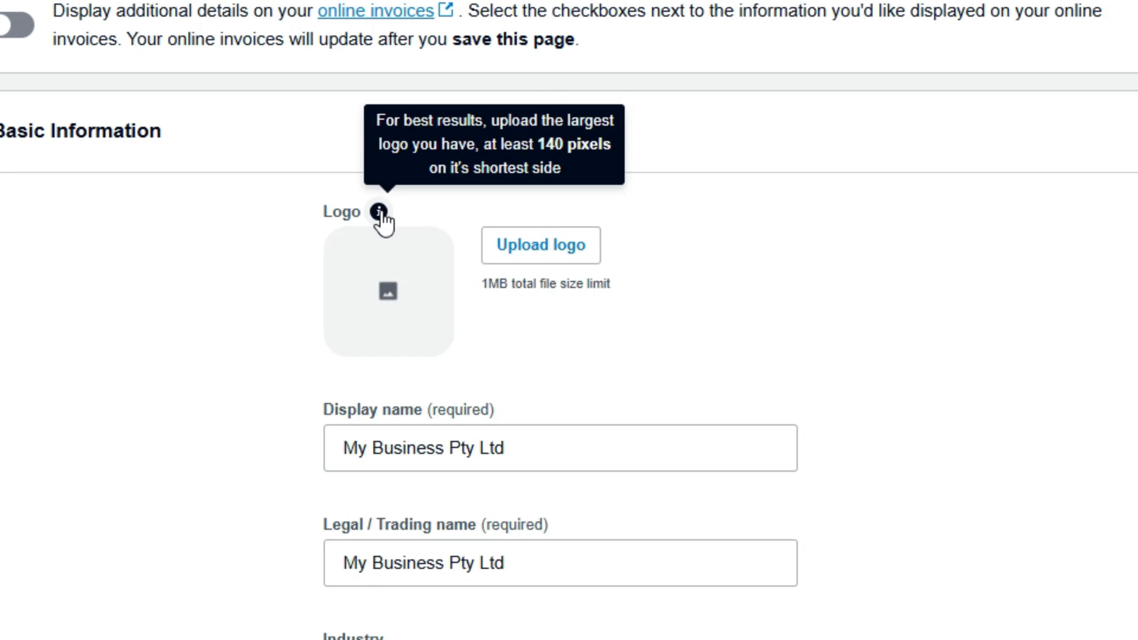
pyautogui.click(550, 256)
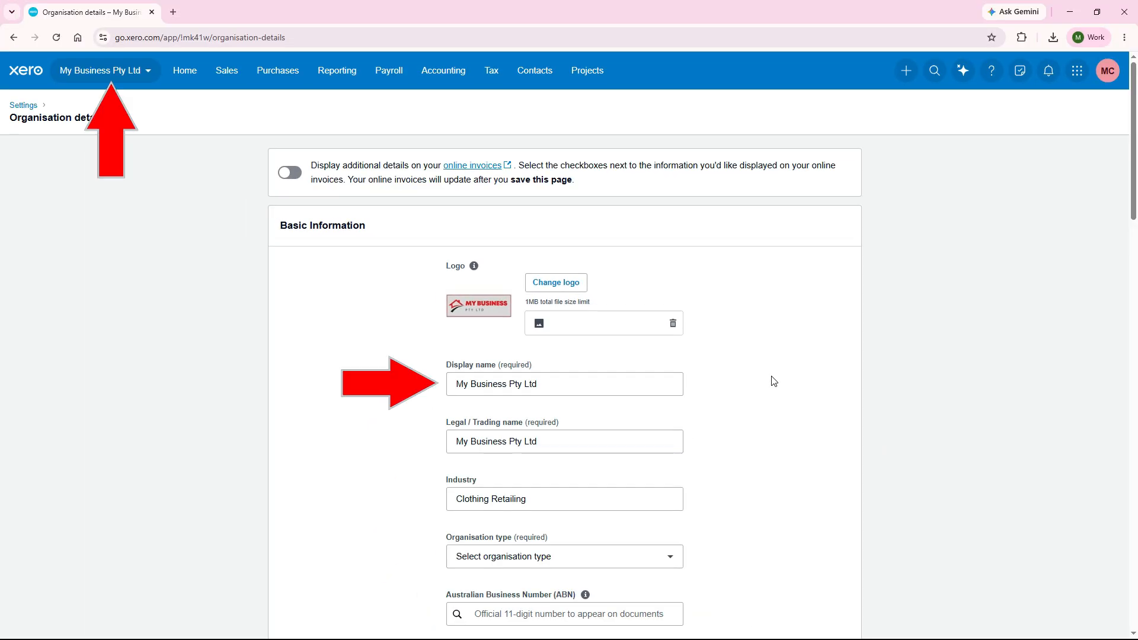
pyautogui.scroll(-3, 1137, 211)
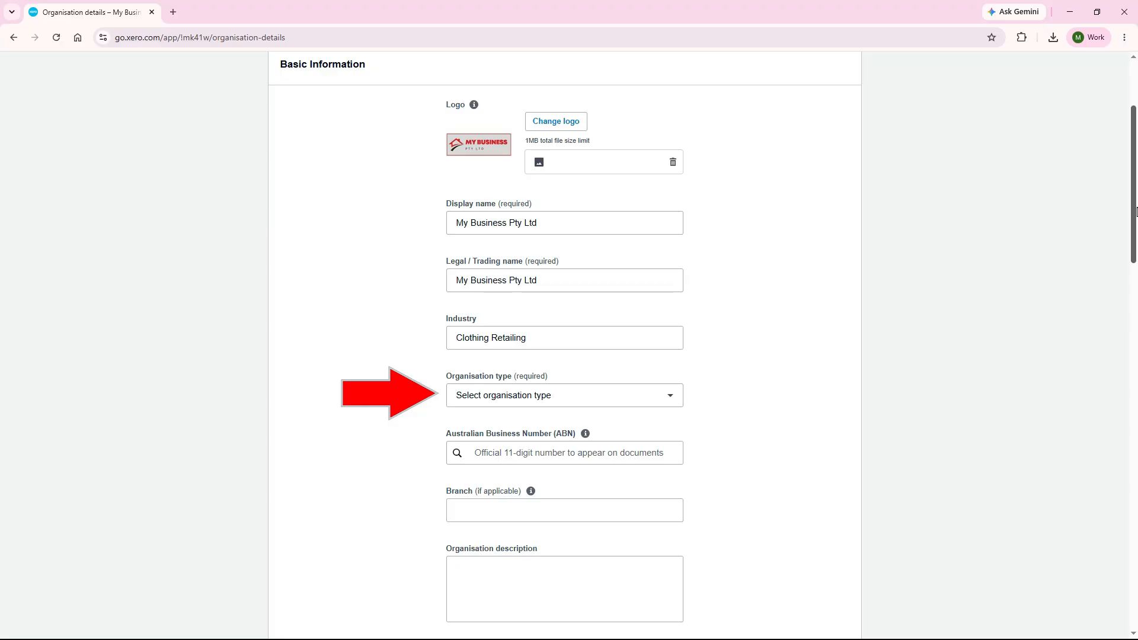
pyautogui.click(672, 397)
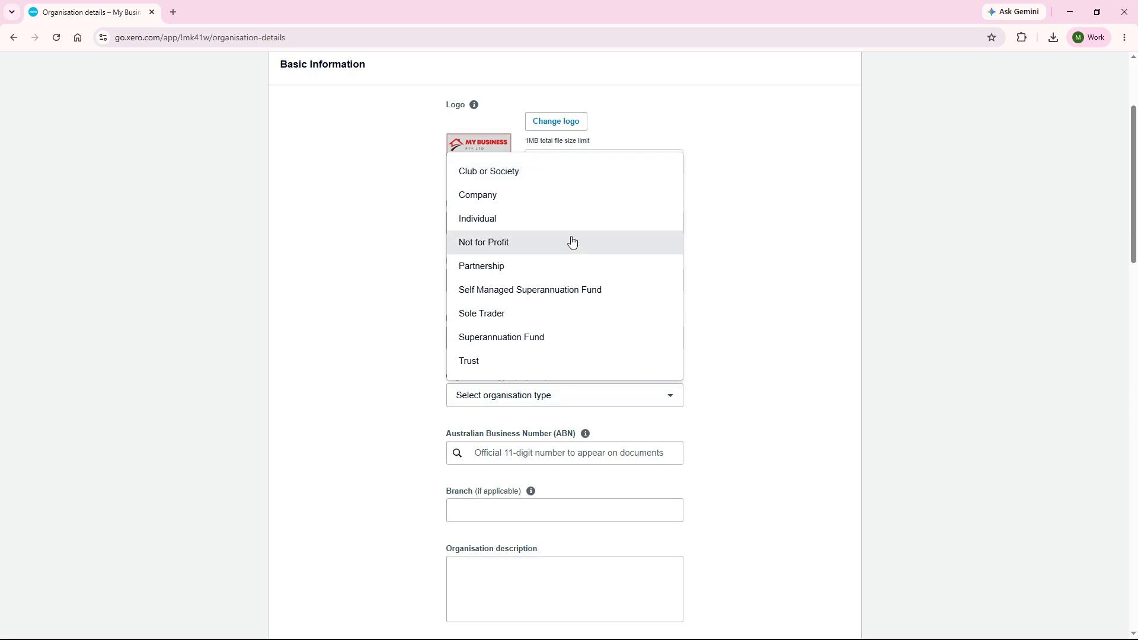
pyautogui.click(571, 197)
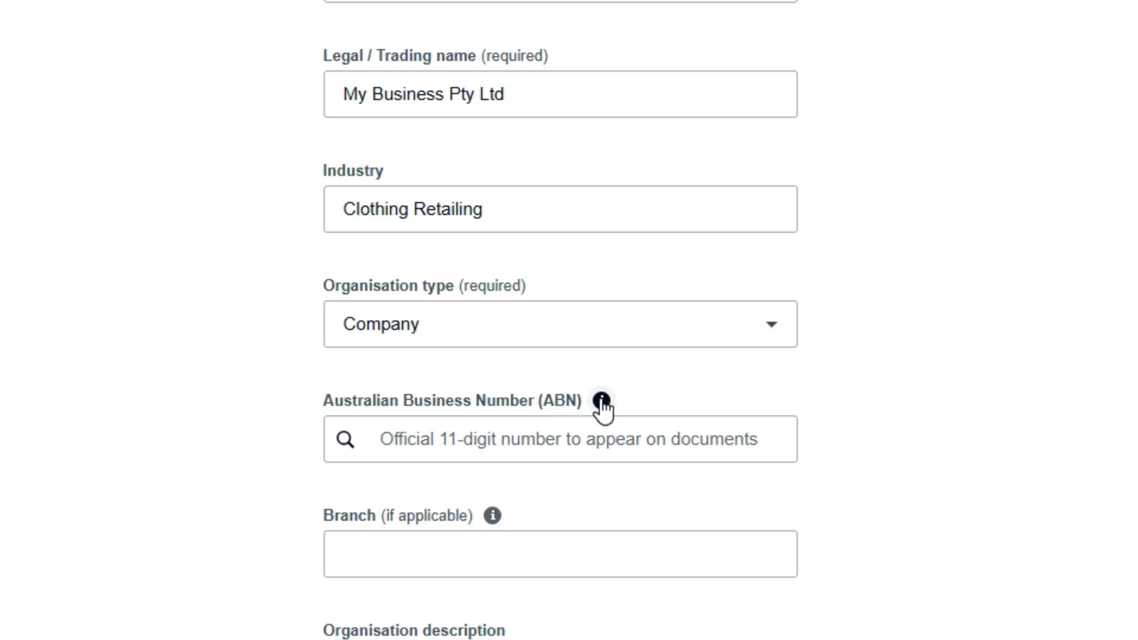
# Try entering a placeholder 11-digit Australian Business Number and check the guidance for the ABN and Branch fields.
pyautogui.moveTo(602, 401)
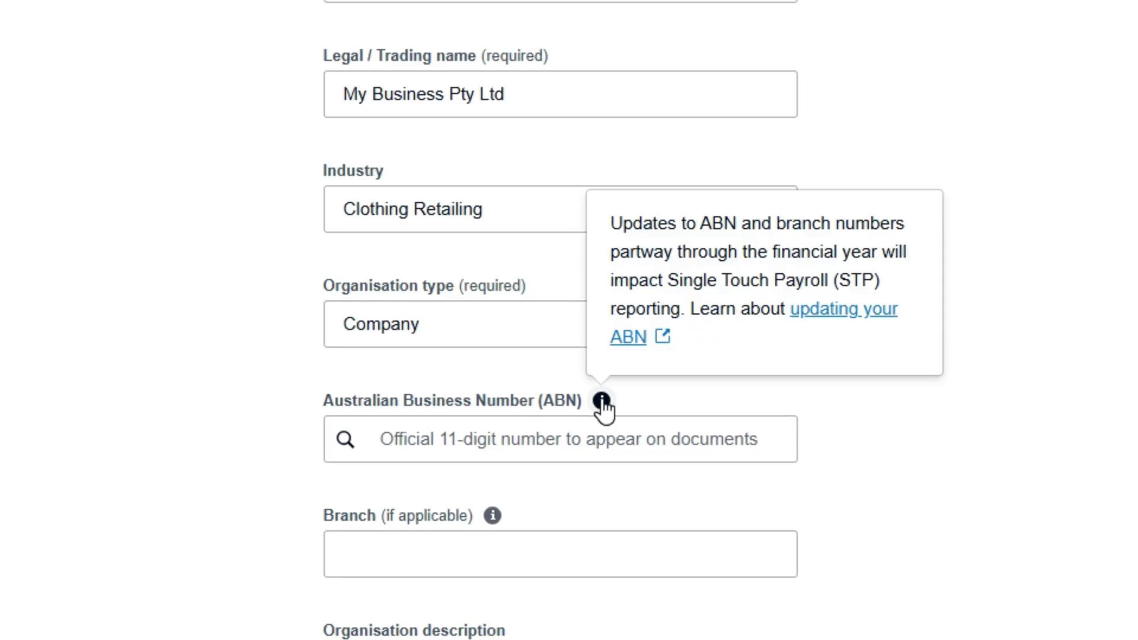
pyautogui.click(540, 446)
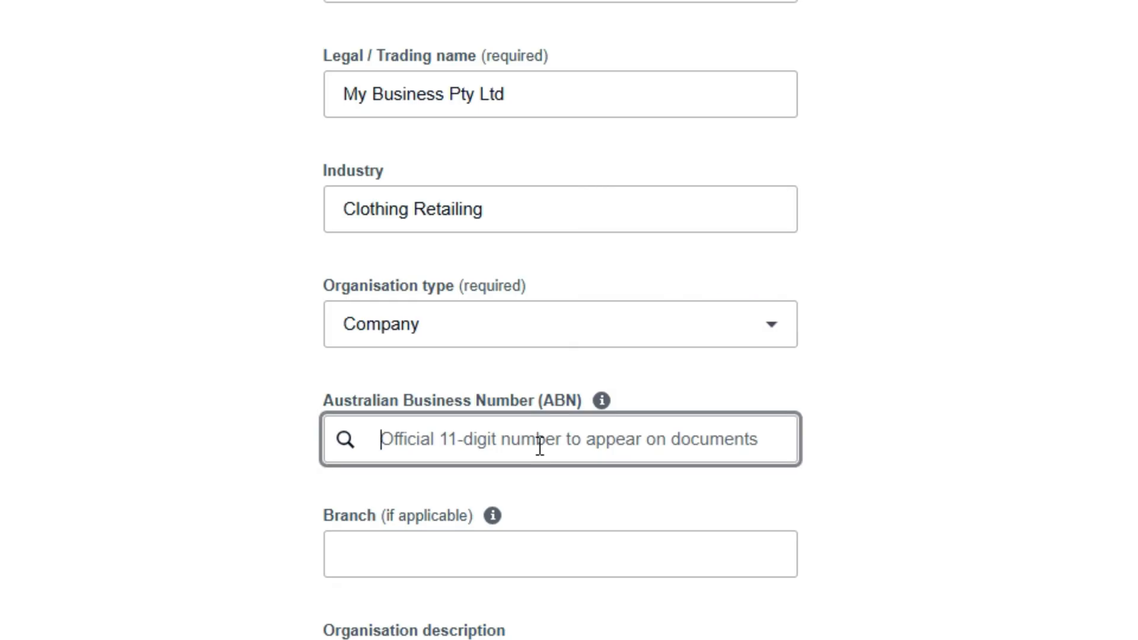
pyautogui.write('11111111111')
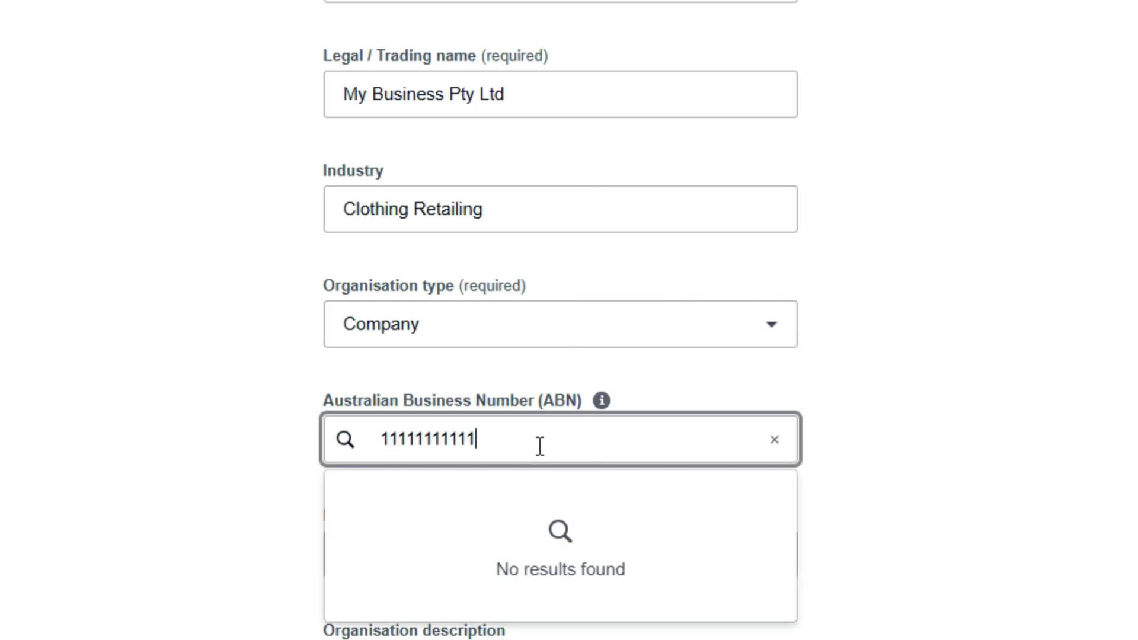
pyautogui.click(866, 441)
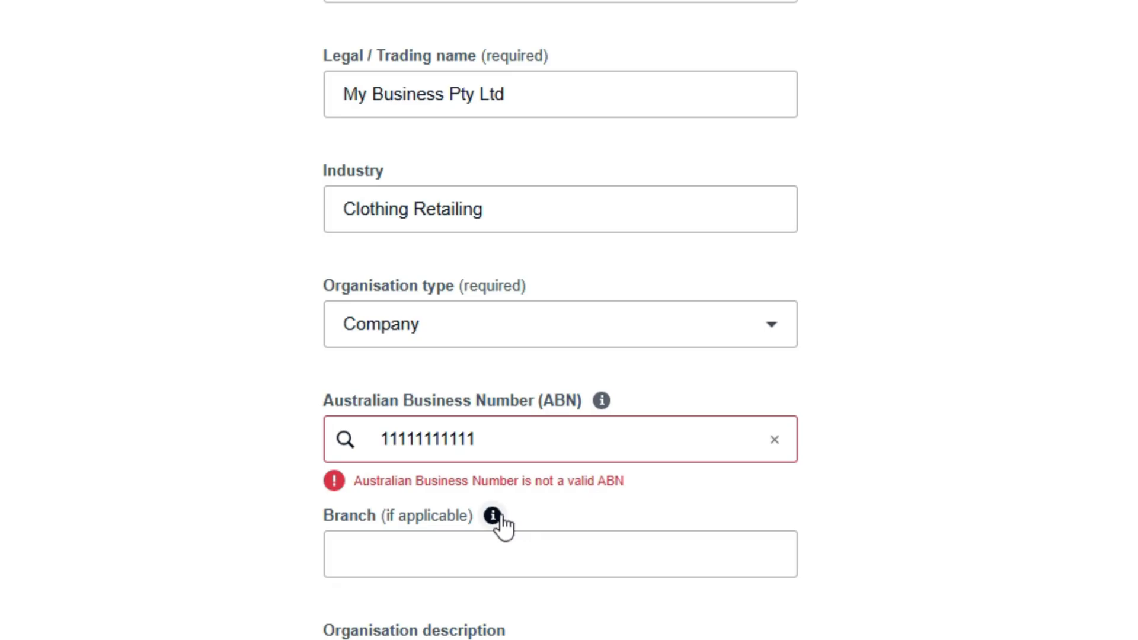
pyautogui.moveTo(494, 517)
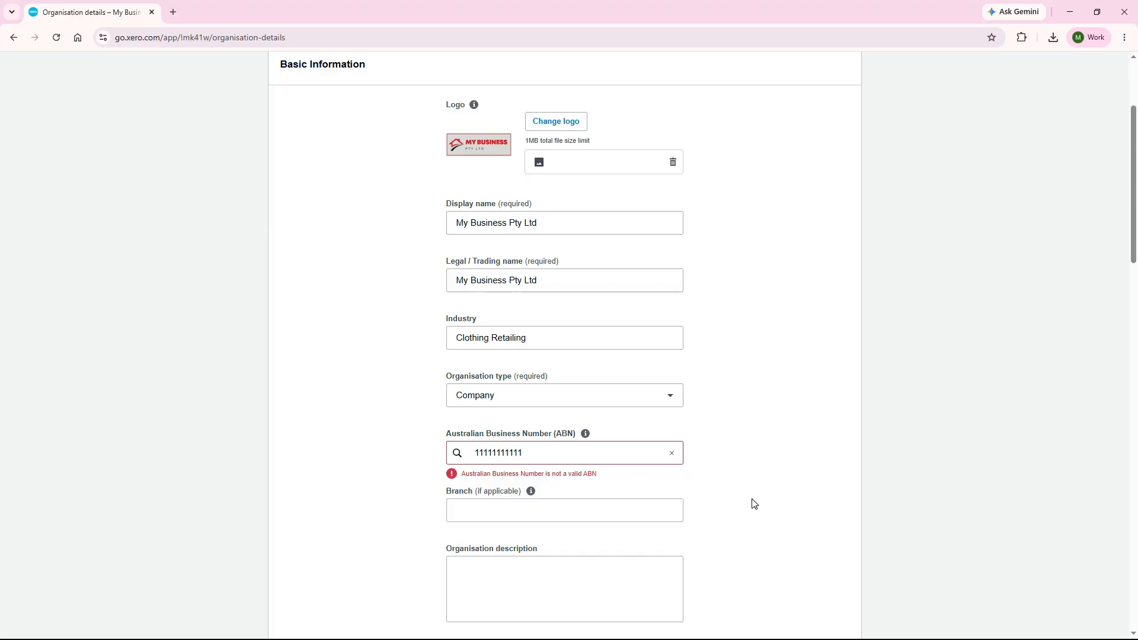
# Fill in the street address, town and state of the organisation's postal address in the contact information.
pyautogui.click(1133, 428)
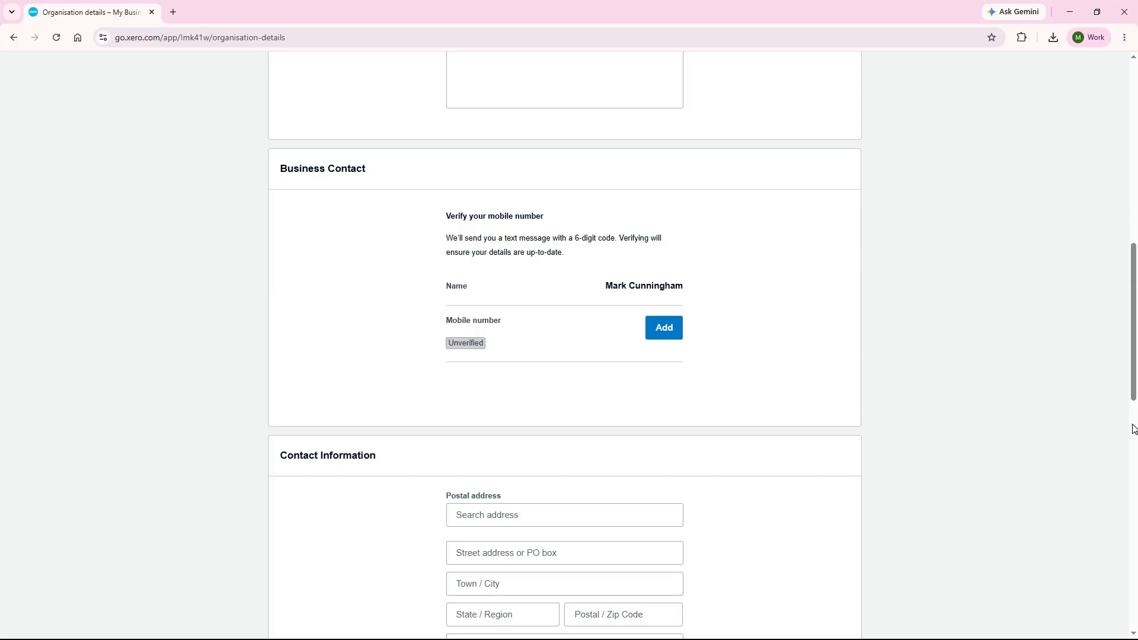
pyautogui.click(1133, 428)
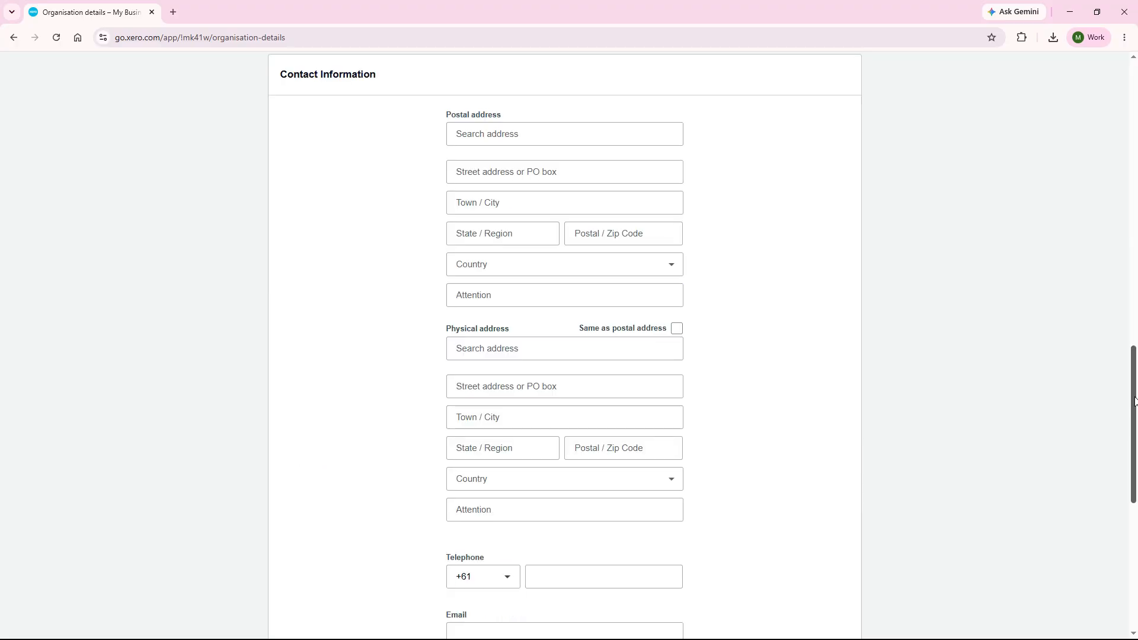
pyautogui.click(498, 170)
pyautogui.write('123 Fake Street')
pyautogui.press('Tab')
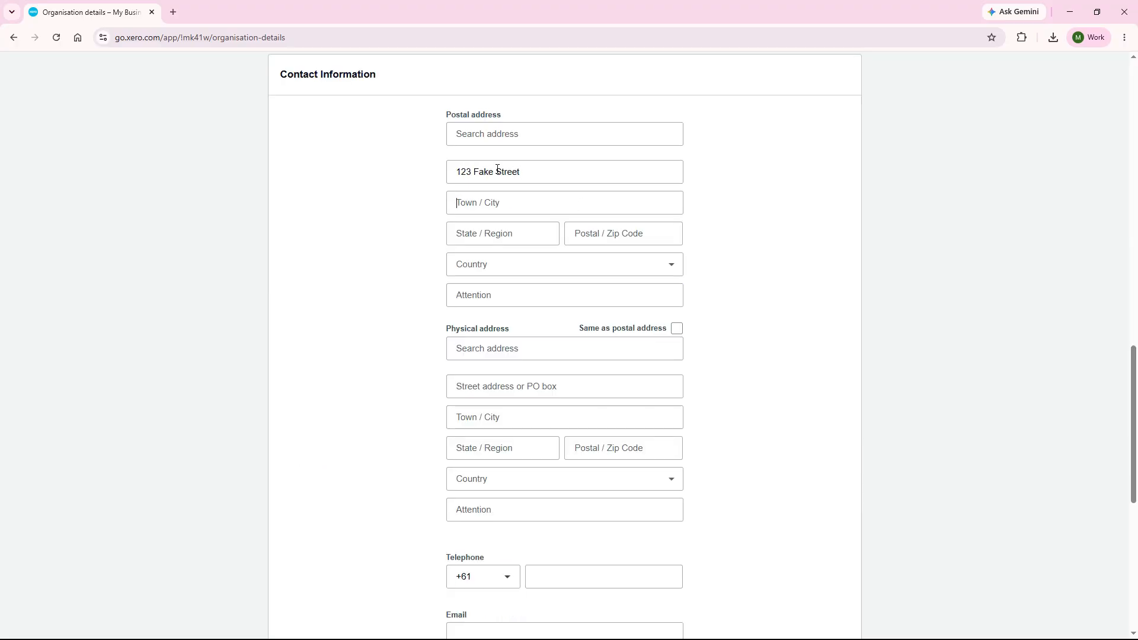
pyautogui.write('Sydney')
pyautogui.press('Tab')
pyautogui.write('NSW')
pyautogui.press('Tab')
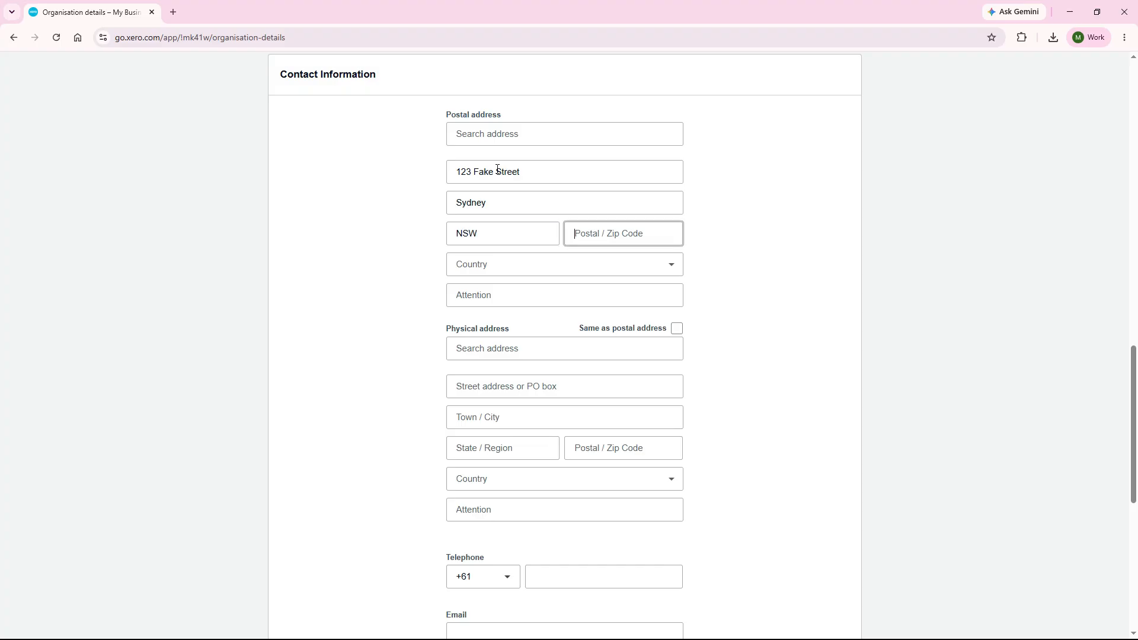
# Complete the postal address with the postcode and country Australia, and mark the physical address as the same.
pyautogui.write('2000')
pyautogui.press('Tab')
pyautogui.click(670, 270)
pyautogui.scroll(-3, 589, 319)
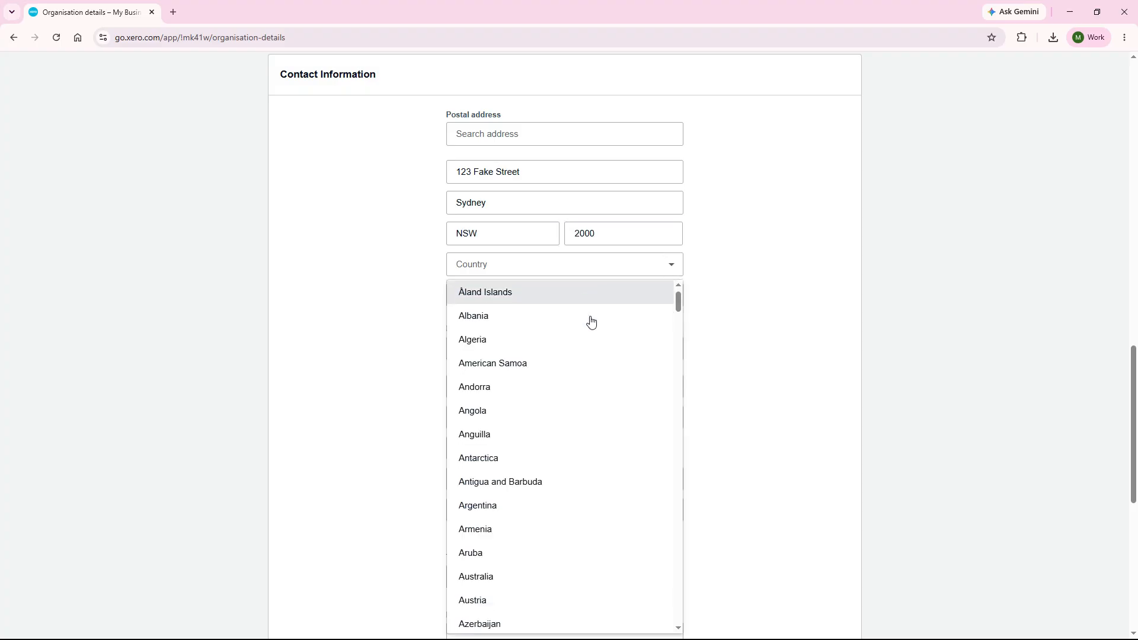
pyautogui.click(574, 432)
pyautogui.click(724, 423)
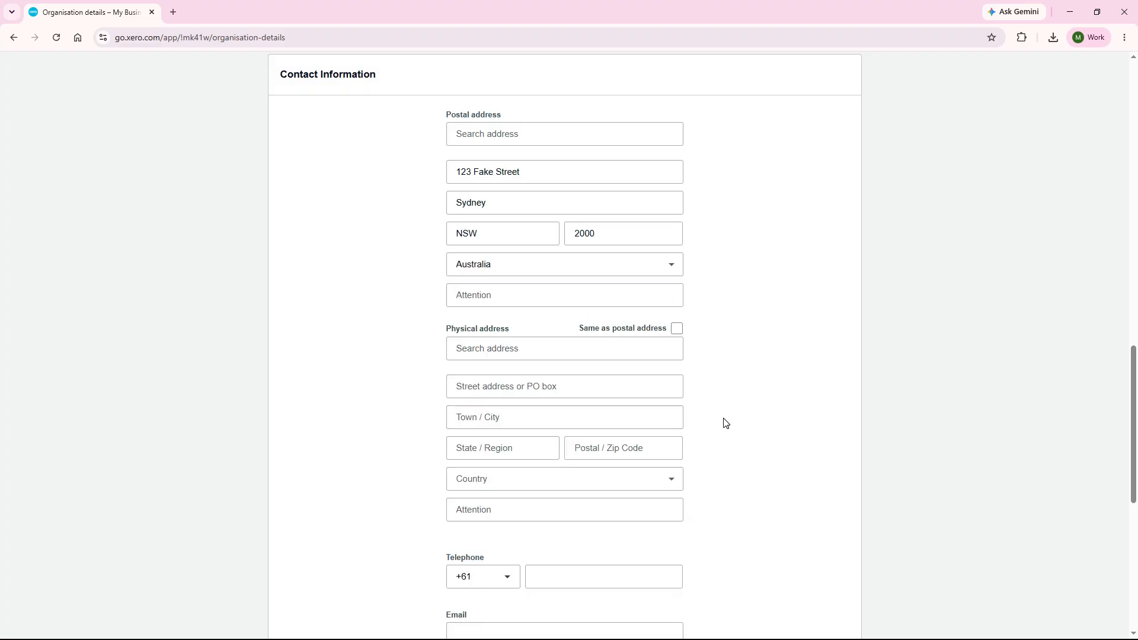
pyautogui.click(677, 328)
# Enter the organisation's telephone number and contact e-mail, and save the organisation details.
pyautogui.click(621, 373)
pyautogui.write('123456789')
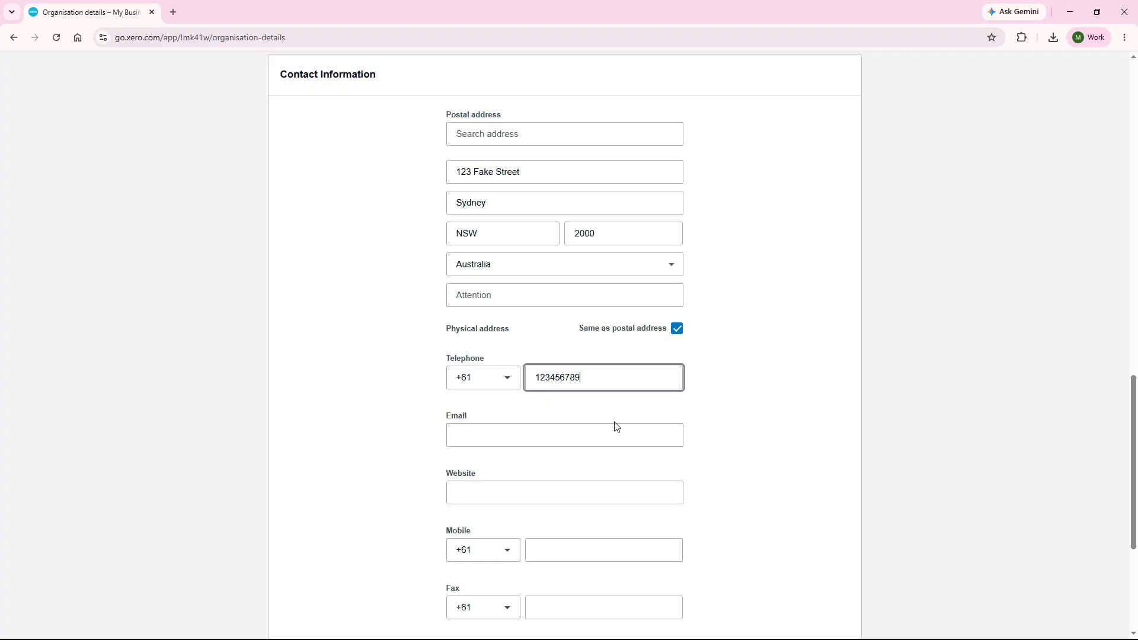
pyautogui.click(616, 435)
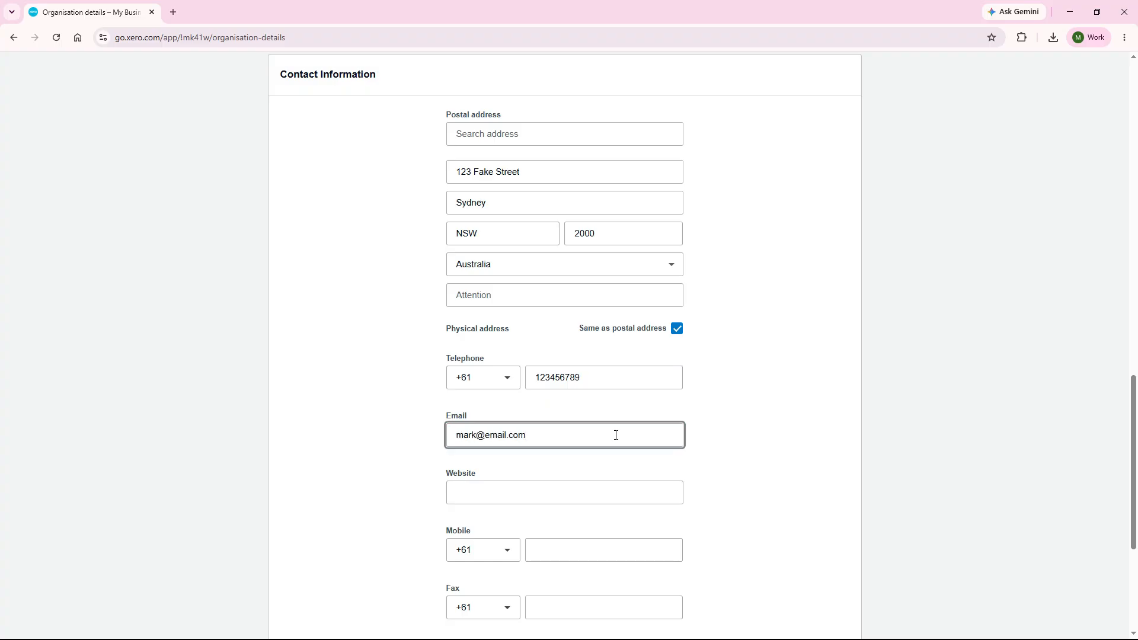
pyautogui.click(749, 457)
pyautogui.moveTo(1134, 400); pyautogui.dragTo(1136, 473)
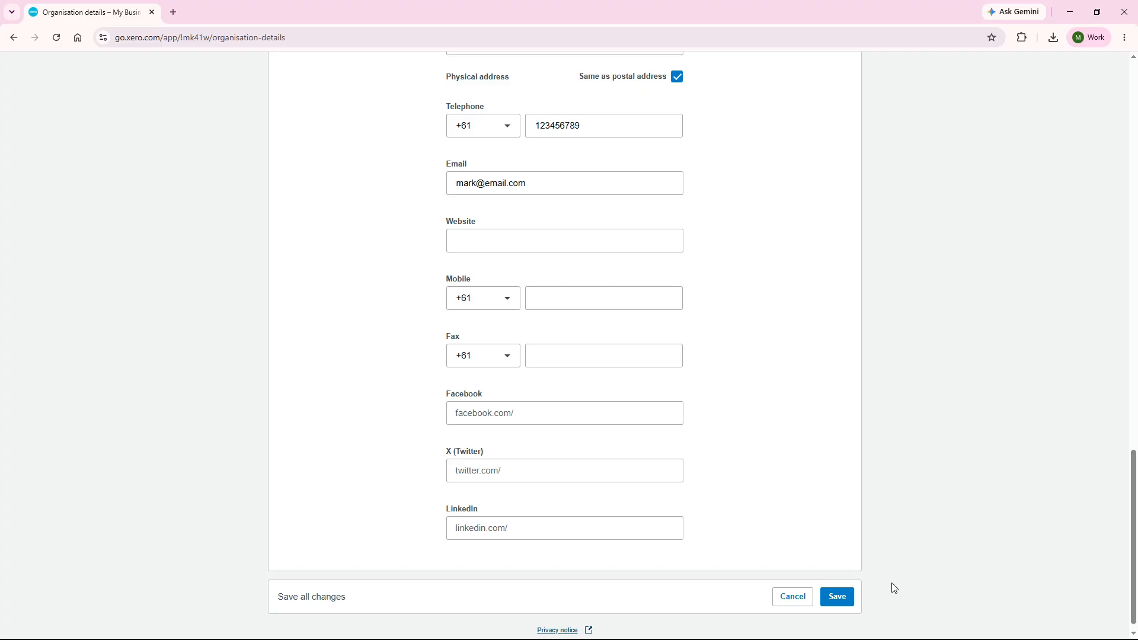
pyautogui.click(840, 598)
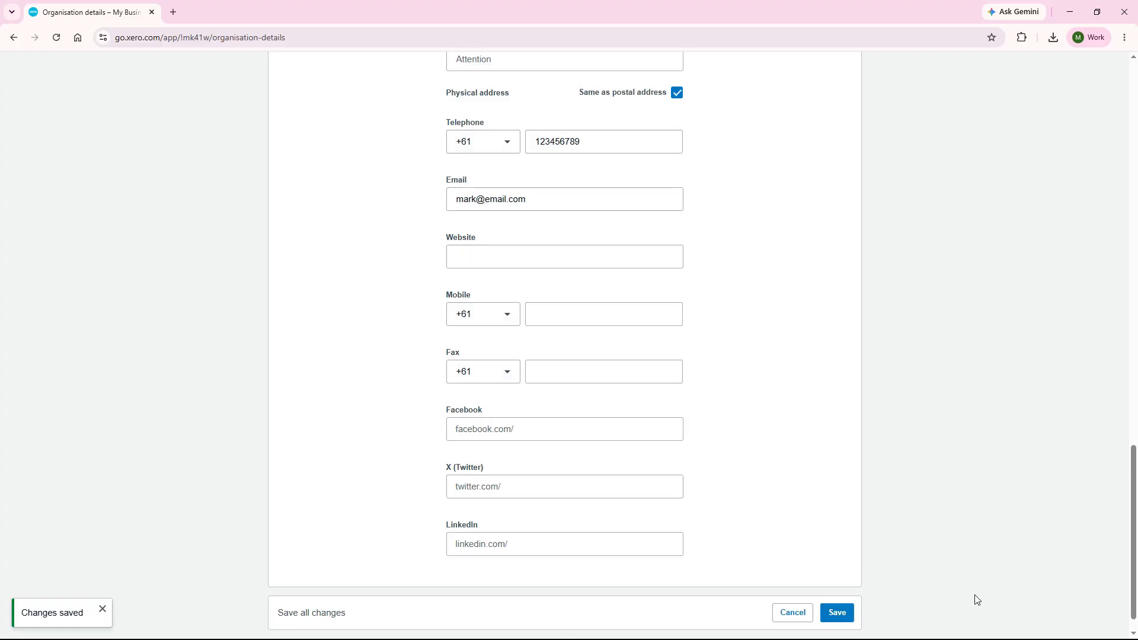
# Turn on additional details for online invoices, include the postal address, telephone and email, and save.
pyautogui.moveTo(1135, 587); pyautogui.dragTo(1136, 195)
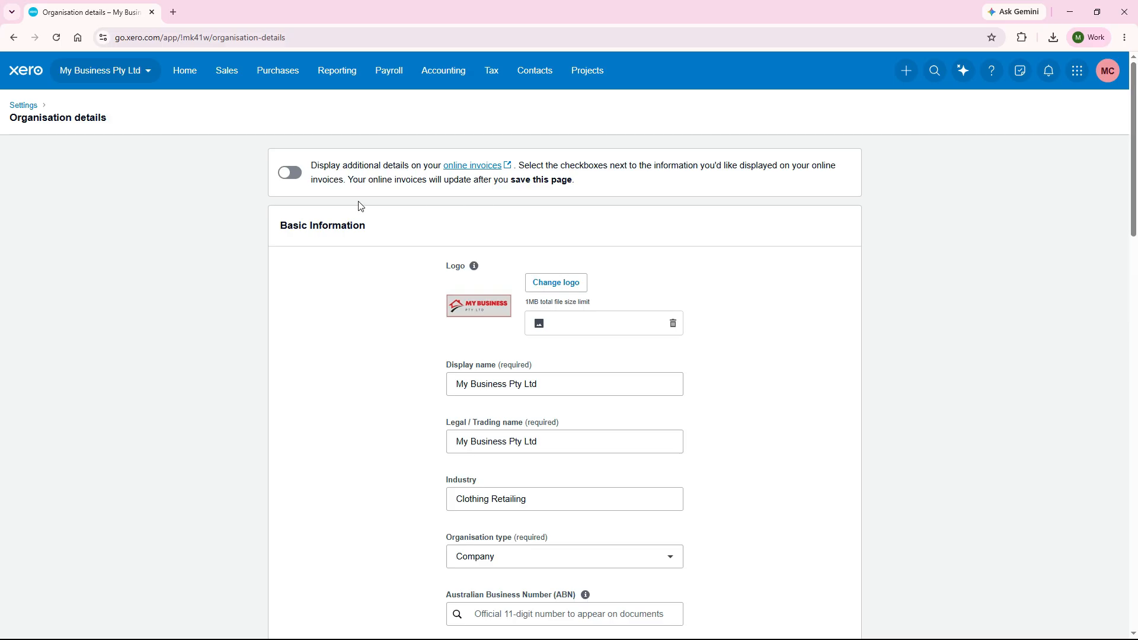
pyautogui.click(293, 177)
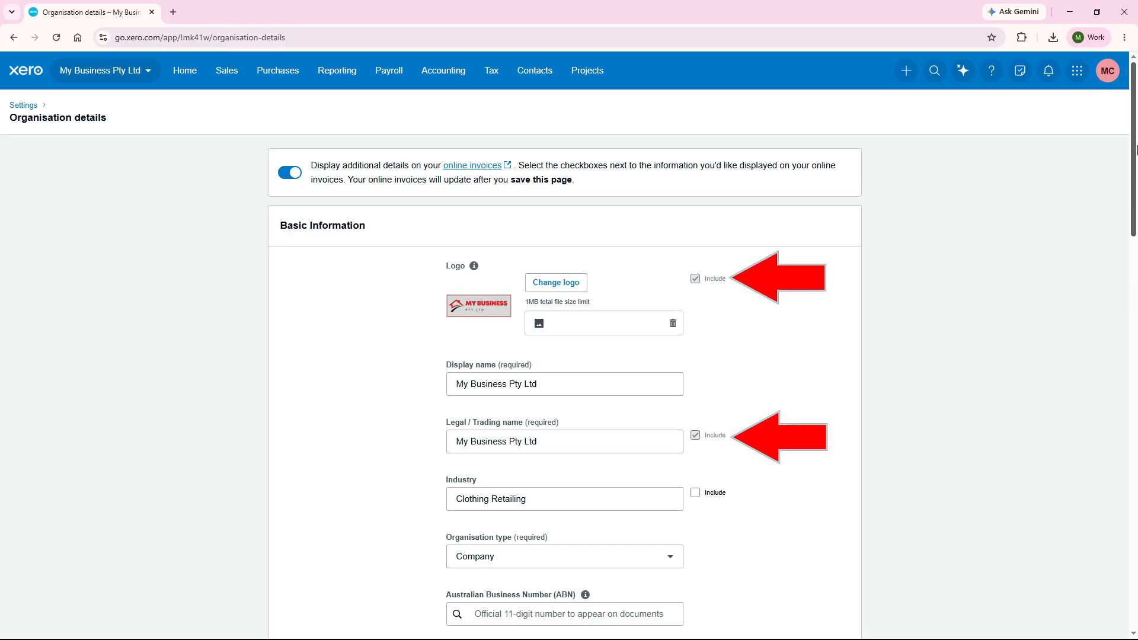
pyautogui.moveTo(1136, 149); pyautogui.dragTo(1135, 464)
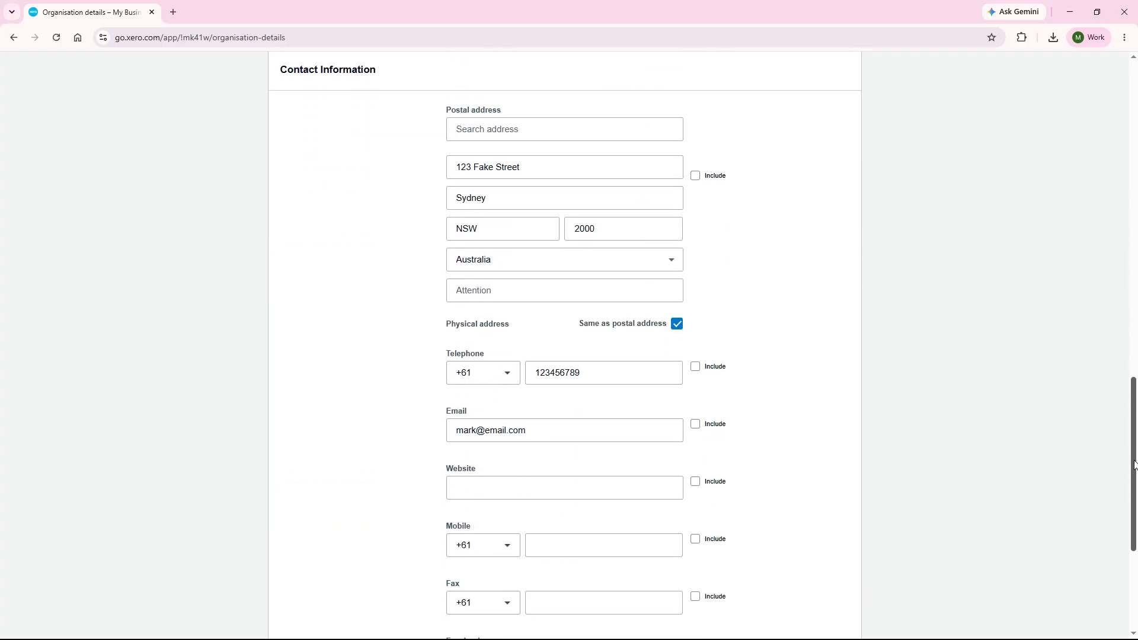
pyautogui.click(696, 177)
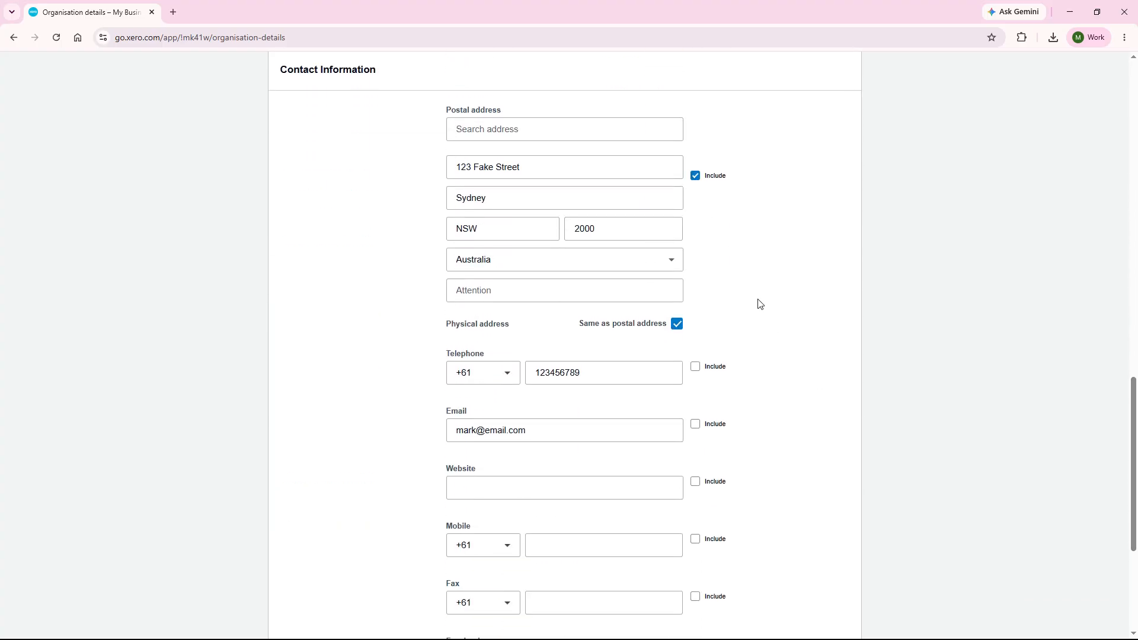
pyautogui.click(696, 367)
pyautogui.click(696, 424)
pyautogui.moveTo(1136, 443); pyautogui.dragTo(1135, 509)
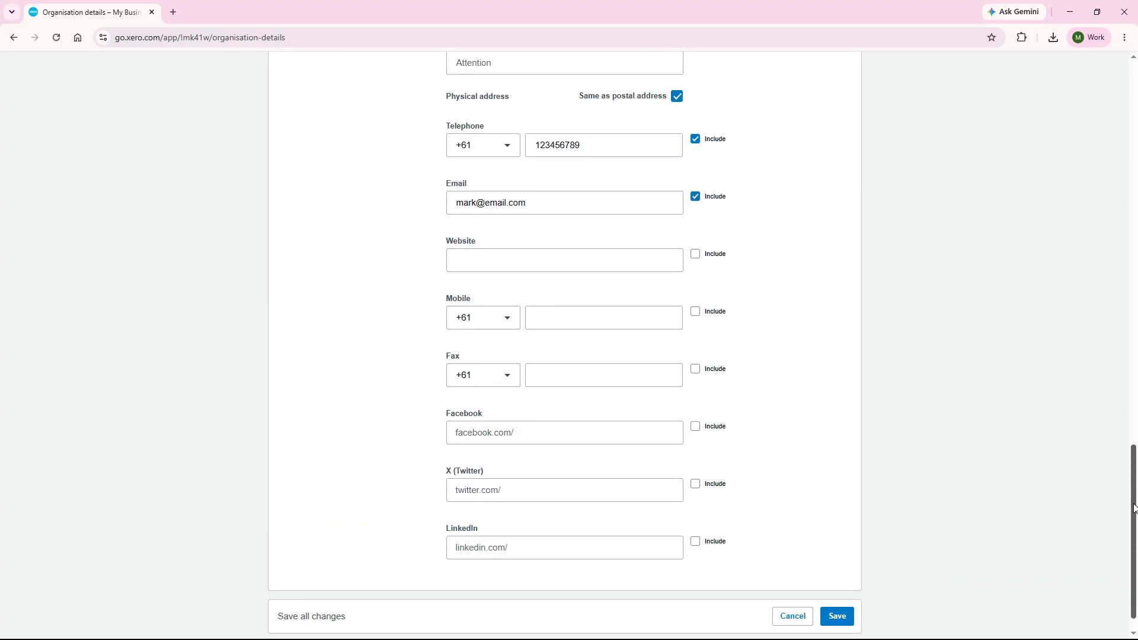
pyautogui.click(835, 617)
# Return to the main settings and open the Users page.
pyautogui.moveTo(1135, 572); pyautogui.dragTo(1137, 187)
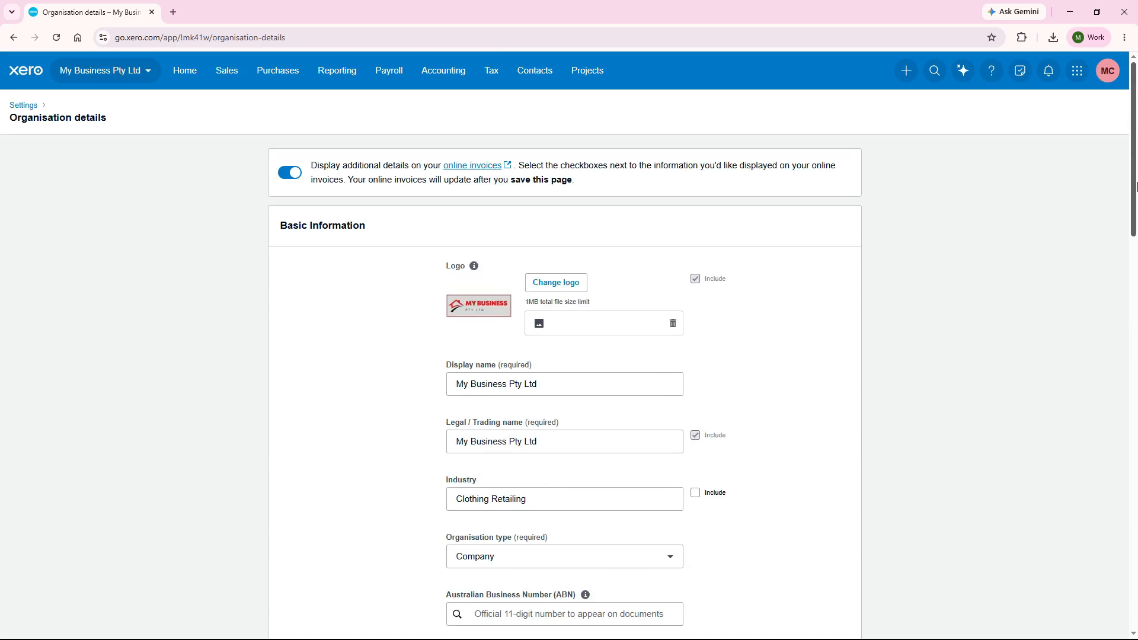
pyautogui.click(25, 105)
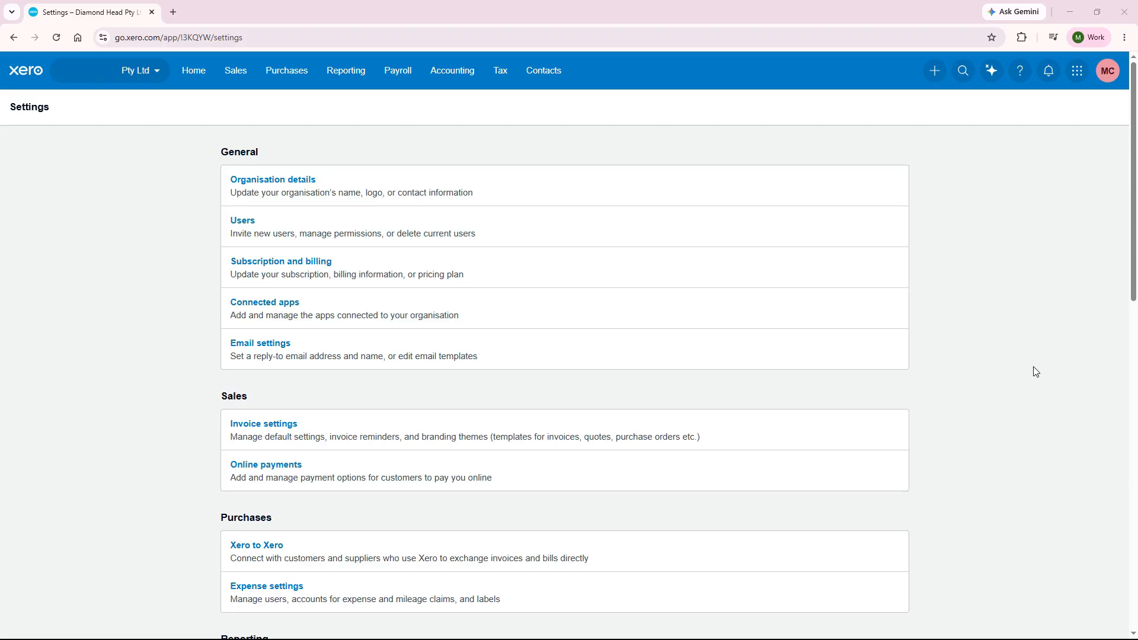
pyautogui.click(384, 236)
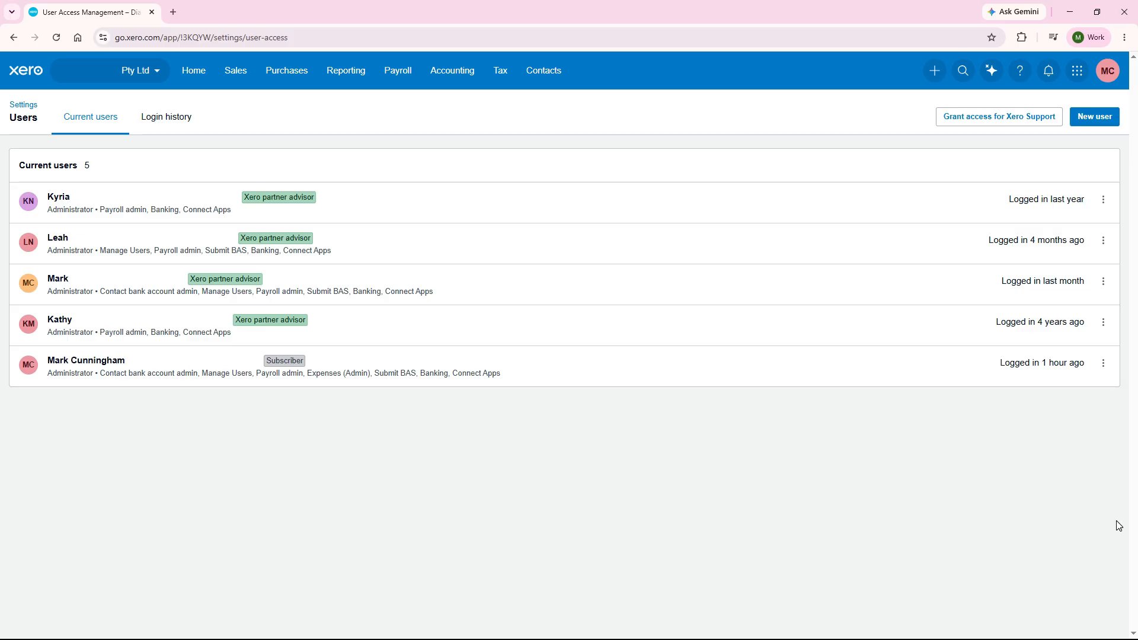
# Open the subscriber's permissions and review the available roles, keeping Administrator selected.
pyautogui.click(739, 366)
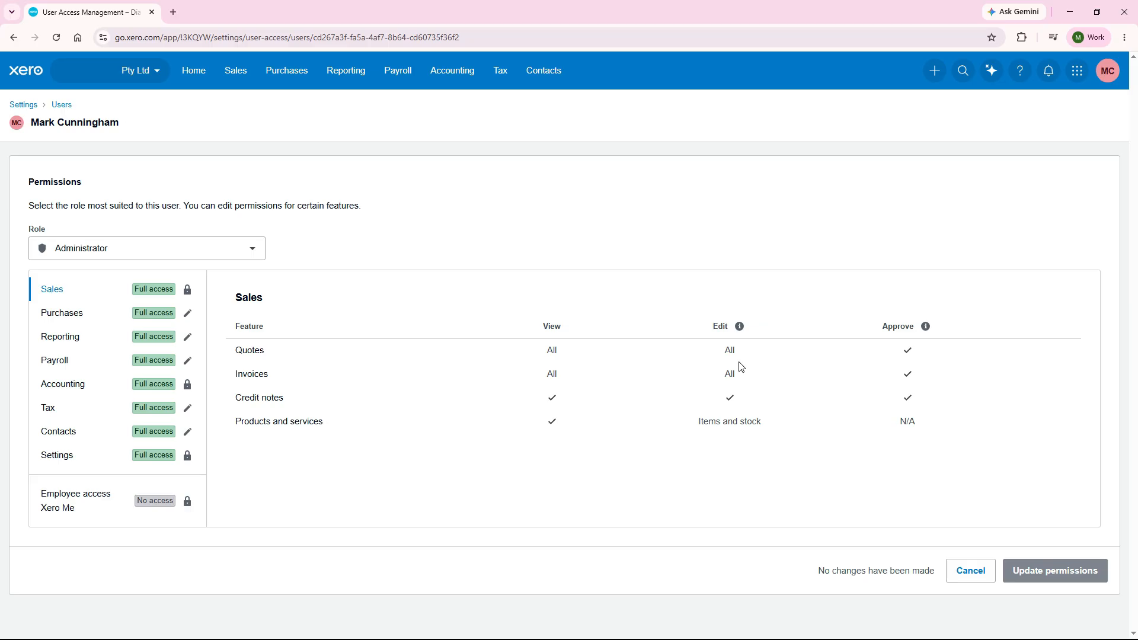
pyautogui.click(251, 254)
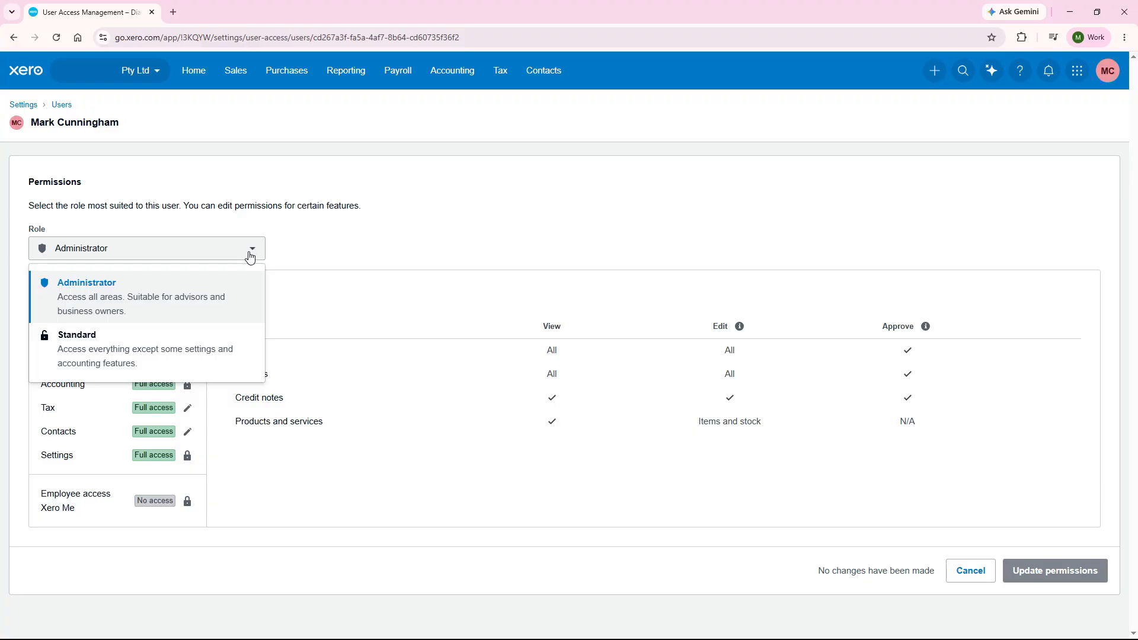
pyautogui.click(233, 304)
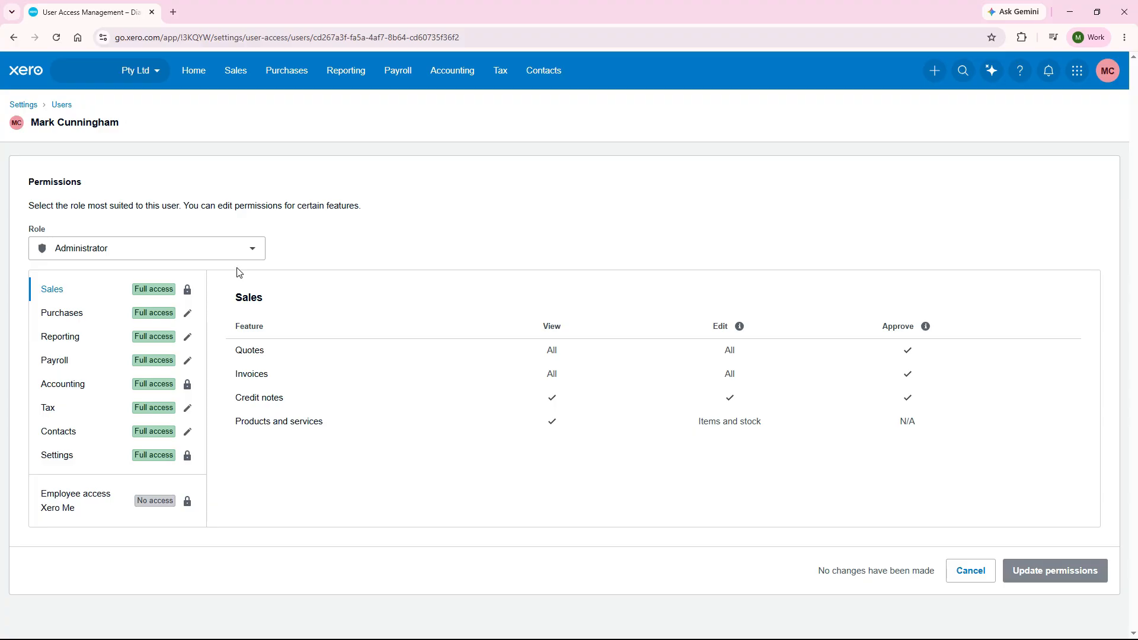
# Review the Administrator role's feature permissions for Purchases, Reporting and Payroll.
pyautogui.click(83, 316)
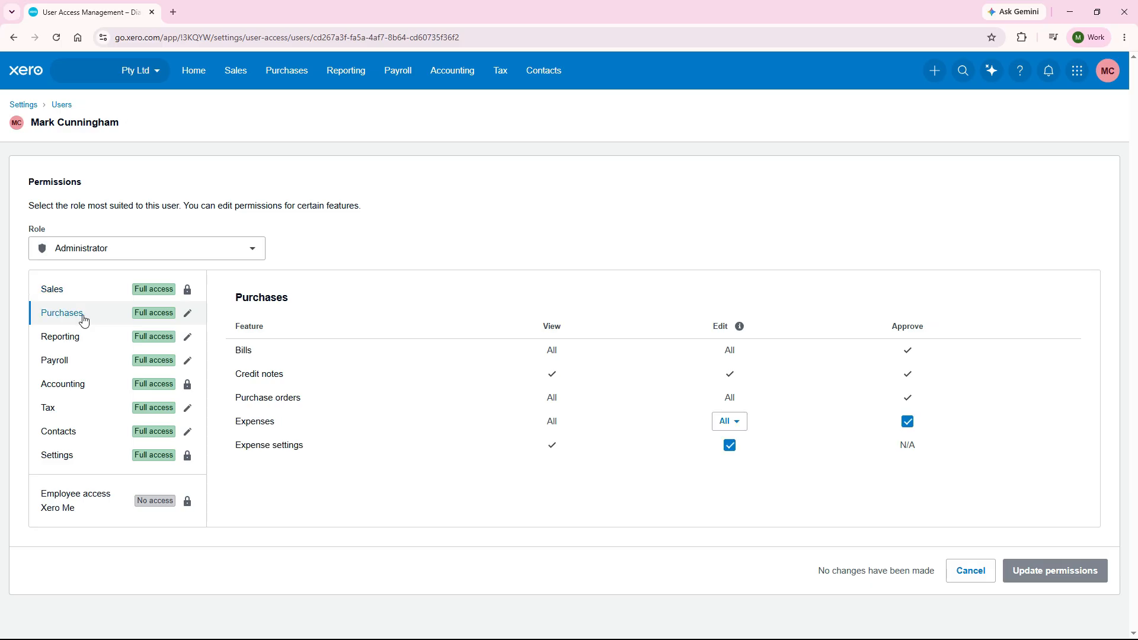
pyautogui.click(84, 341)
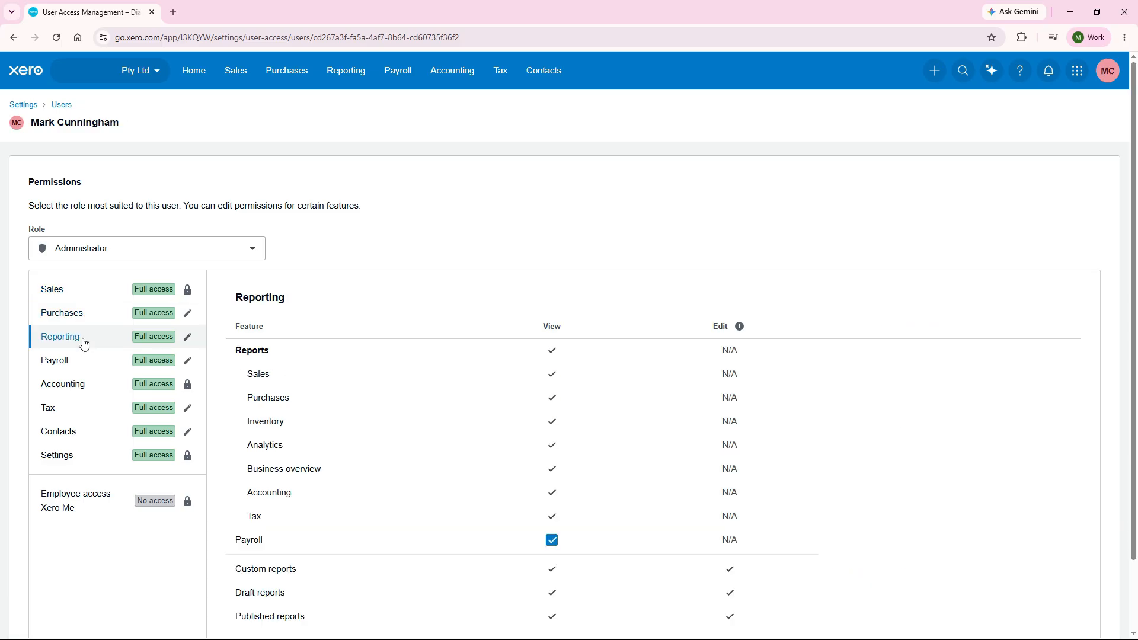
pyautogui.click(84, 360)
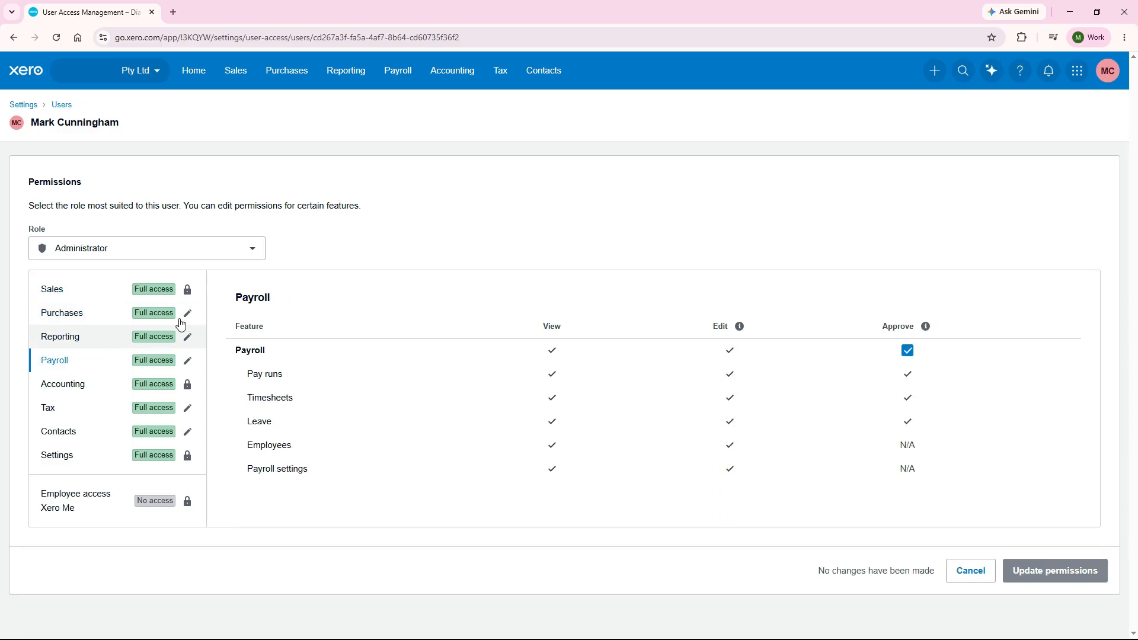
# Switch the subscriber's role to Standard and review its permissions for Sales, Purchases and Reporting.
pyautogui.click(252, 249)
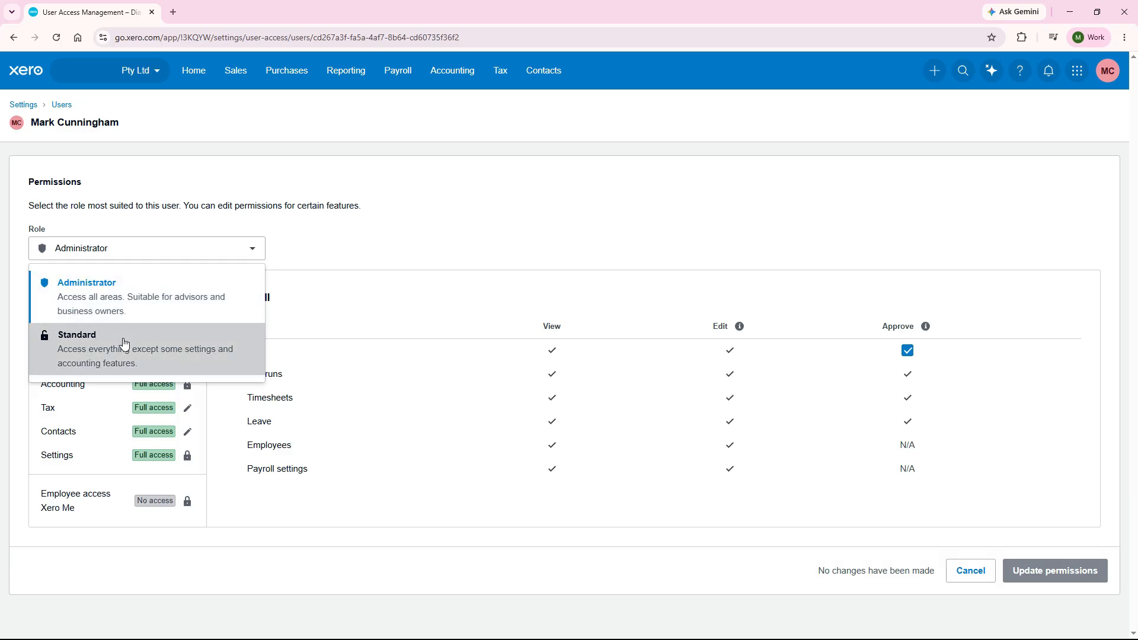
pyautogui.click(122, 341)
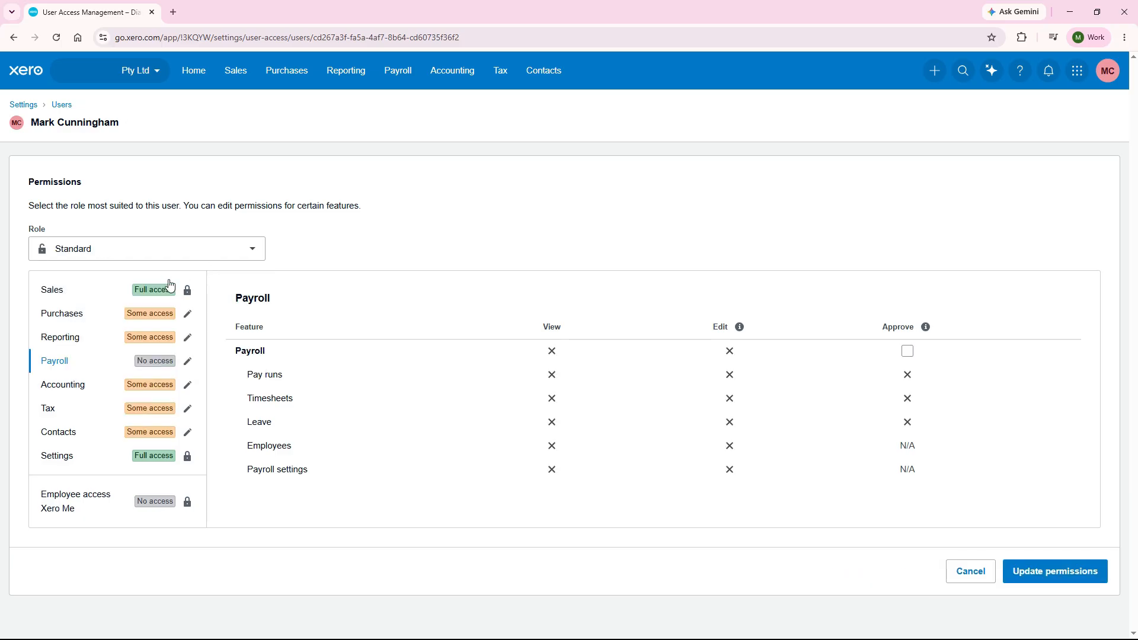
pyautogui.click(101, 298)
pyautogui.click(93, 322)
pyautogui.click(86, 346)
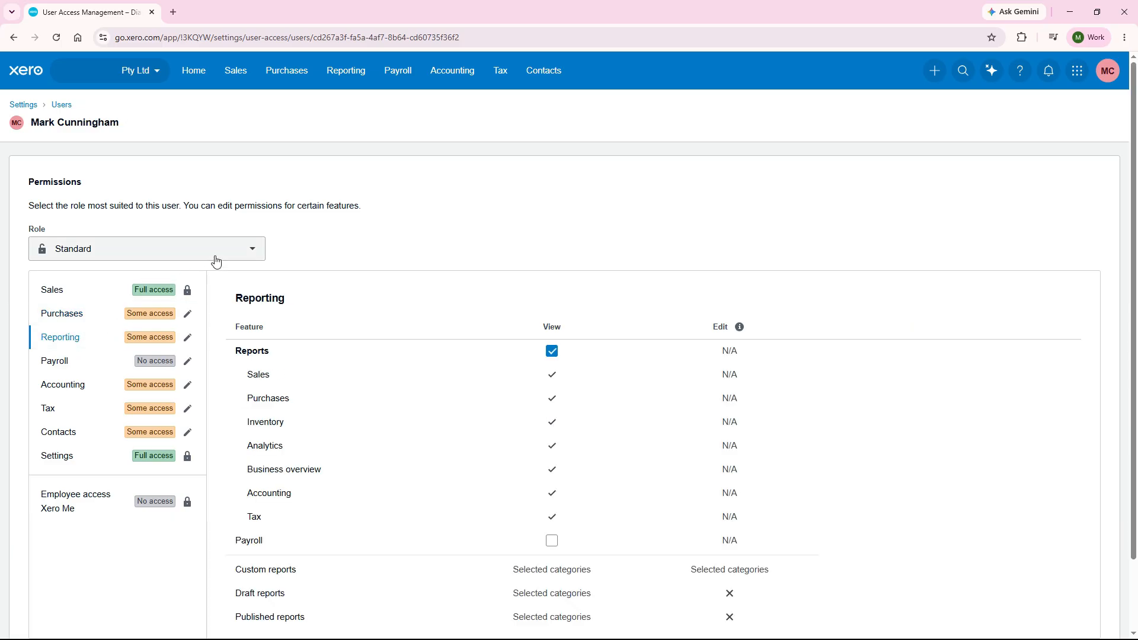
# Set the subscriber's role back to Administrator and leave the permissions without updating them.
pyautogui.click(251, 251)
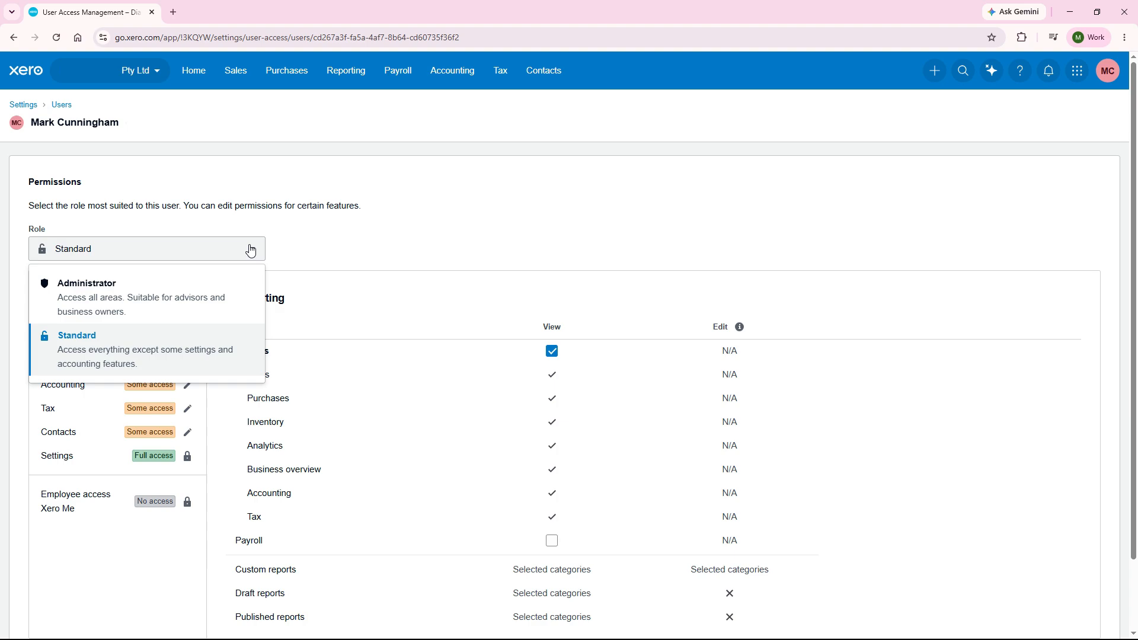
pyautogui.click(229, 286)
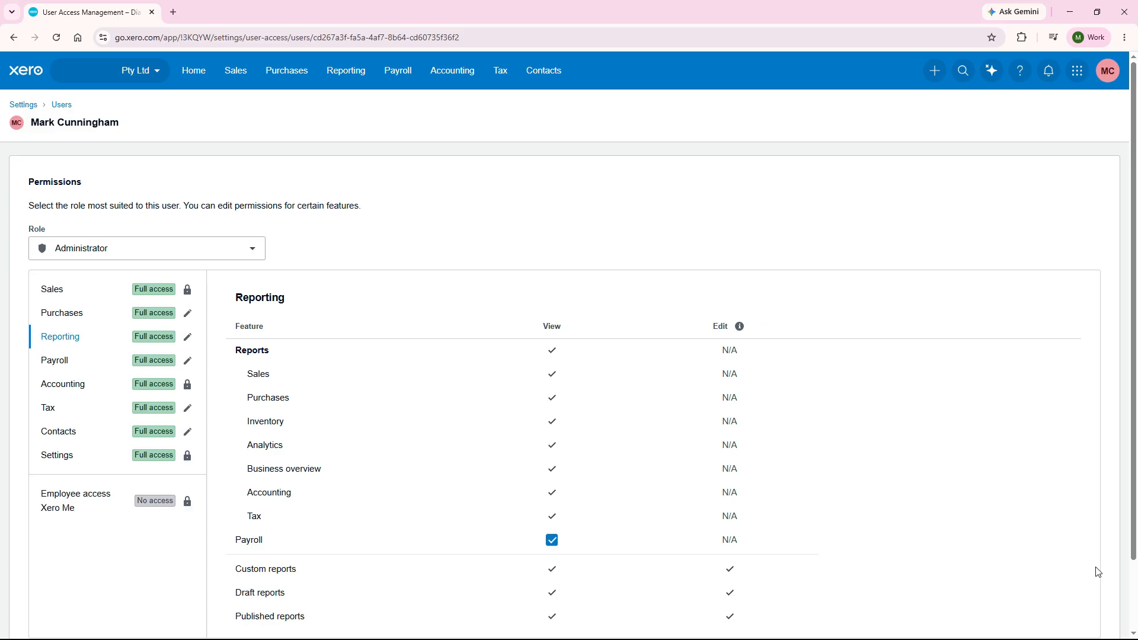
pyautogui.scroll(-2, 1128, 599)
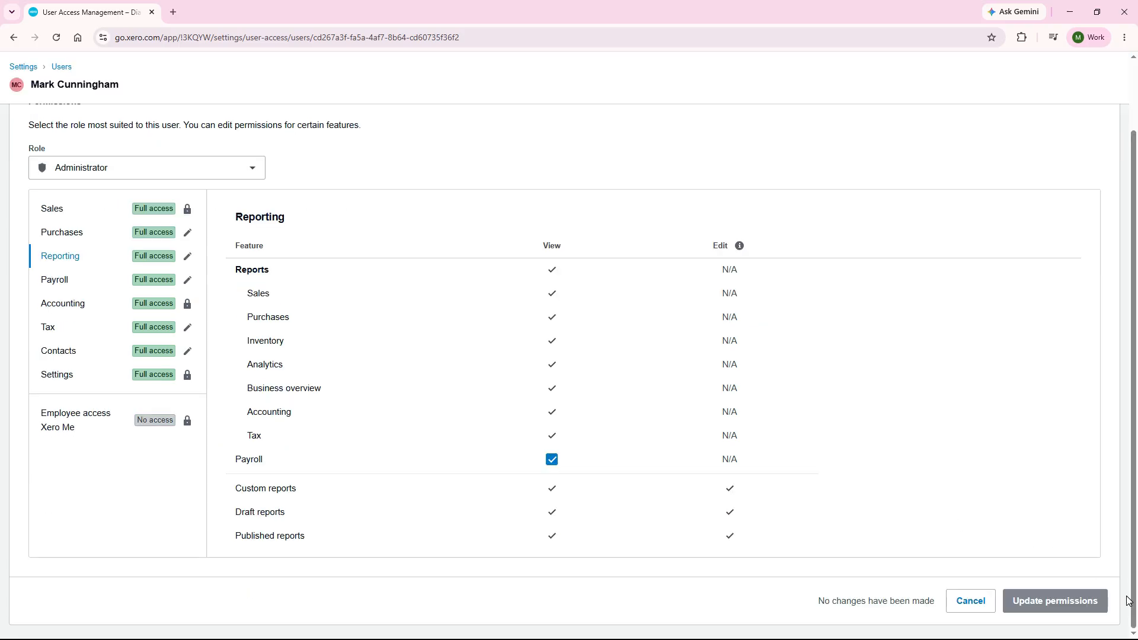
pyautogui.click(971, 604)
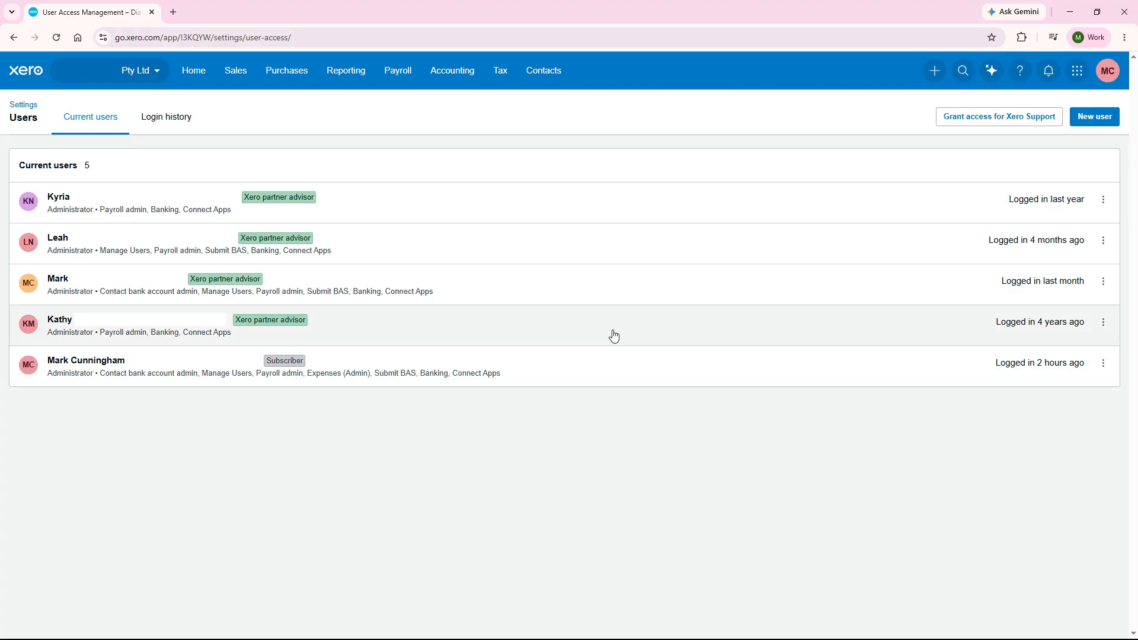
# Open the fourth listed user's permissions, choose the Payroll admin role and review its Payroll access.
pyautogui.click(614, 333)
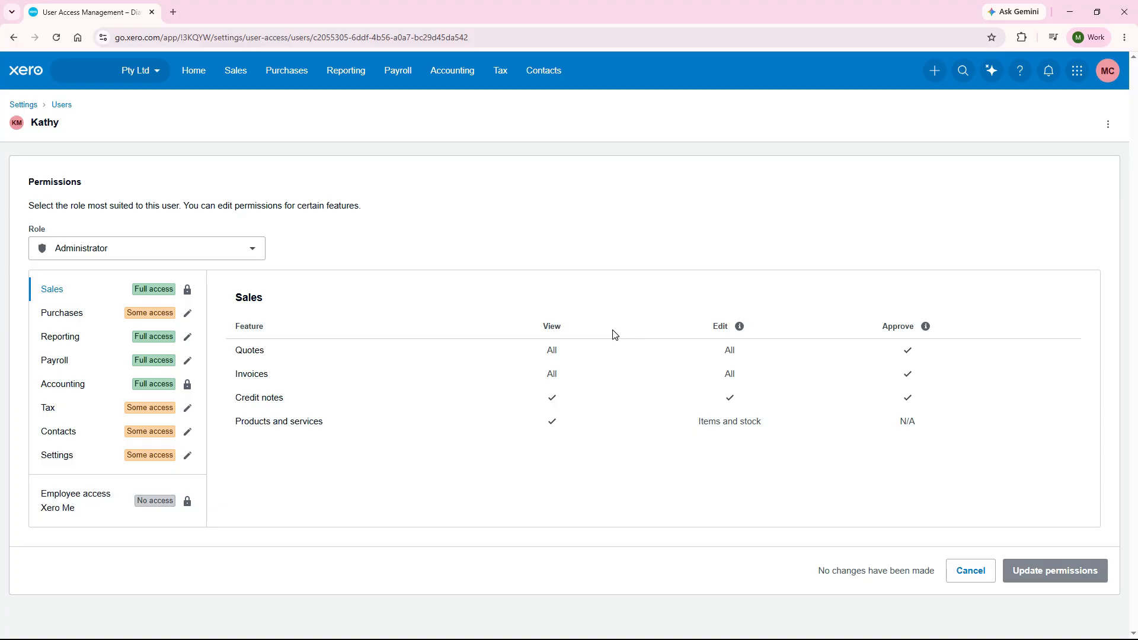
pyautogui.click(253, 252)
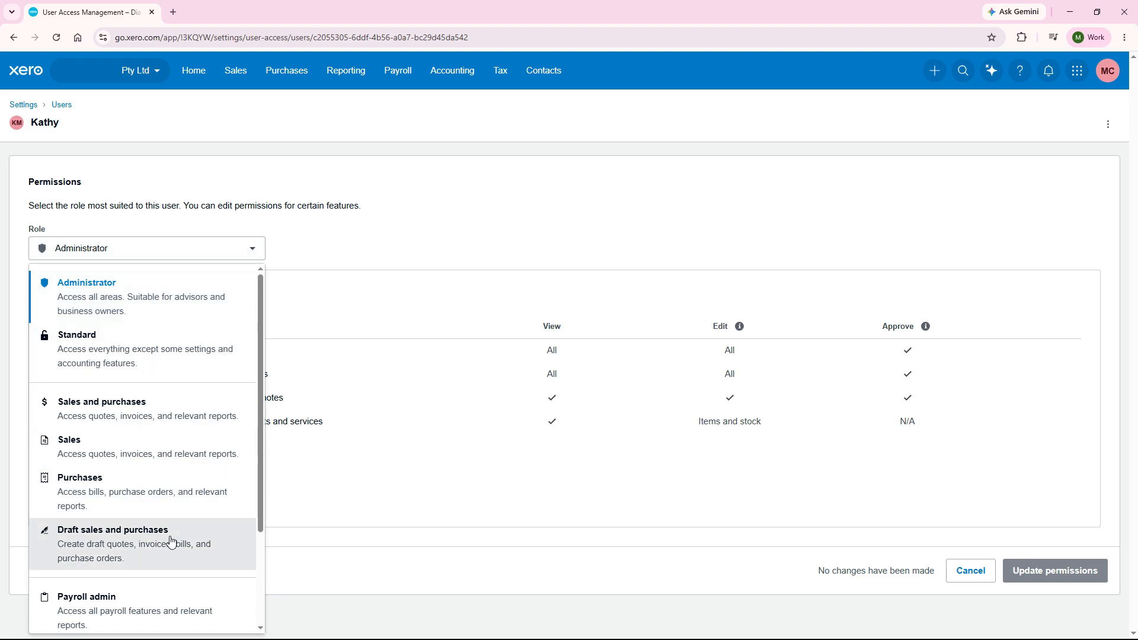
pyautogui.click(164, 605)
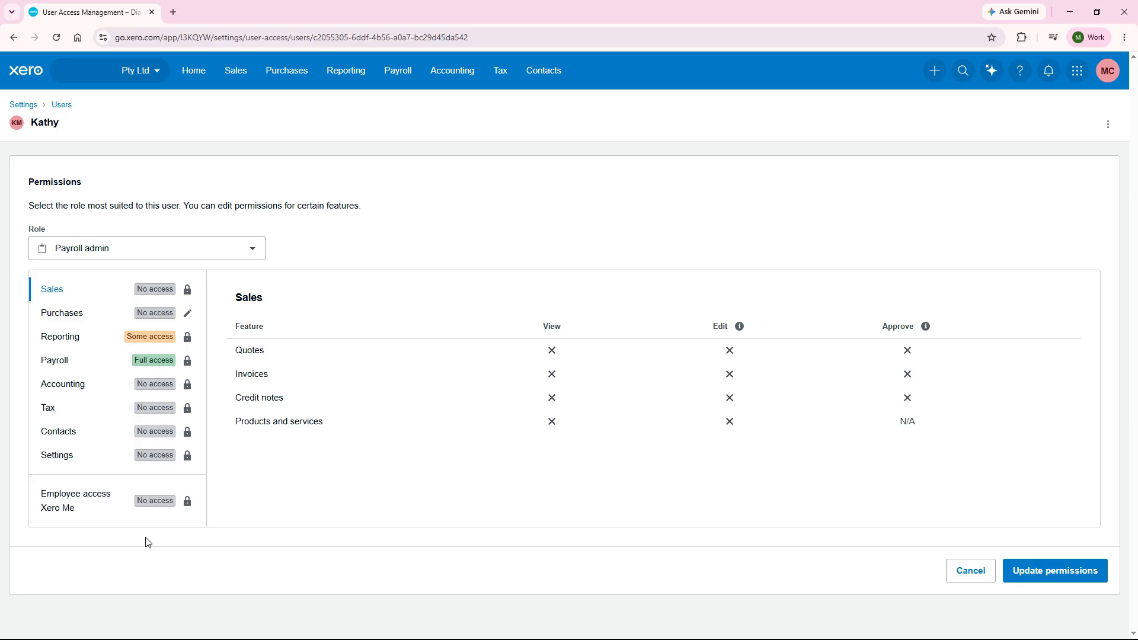
pyautogui.click(90, 363)
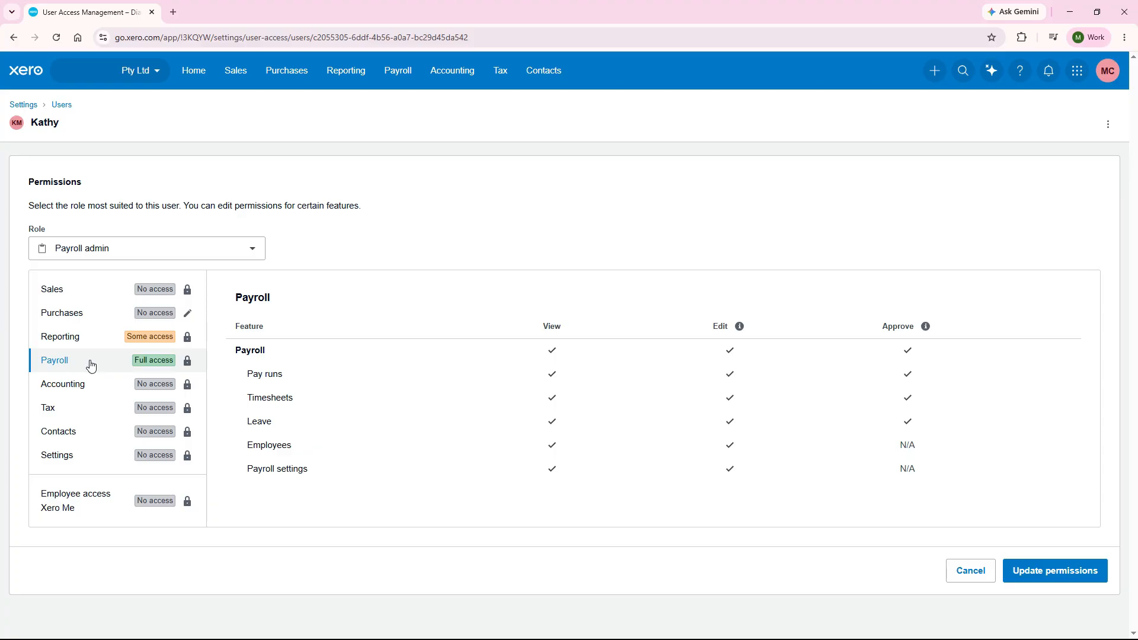
# Try the Sales and purchases role, review its Sales, Purchases and Reporting permissions, and cancel the role change.
pyautogui.click(249, 251)
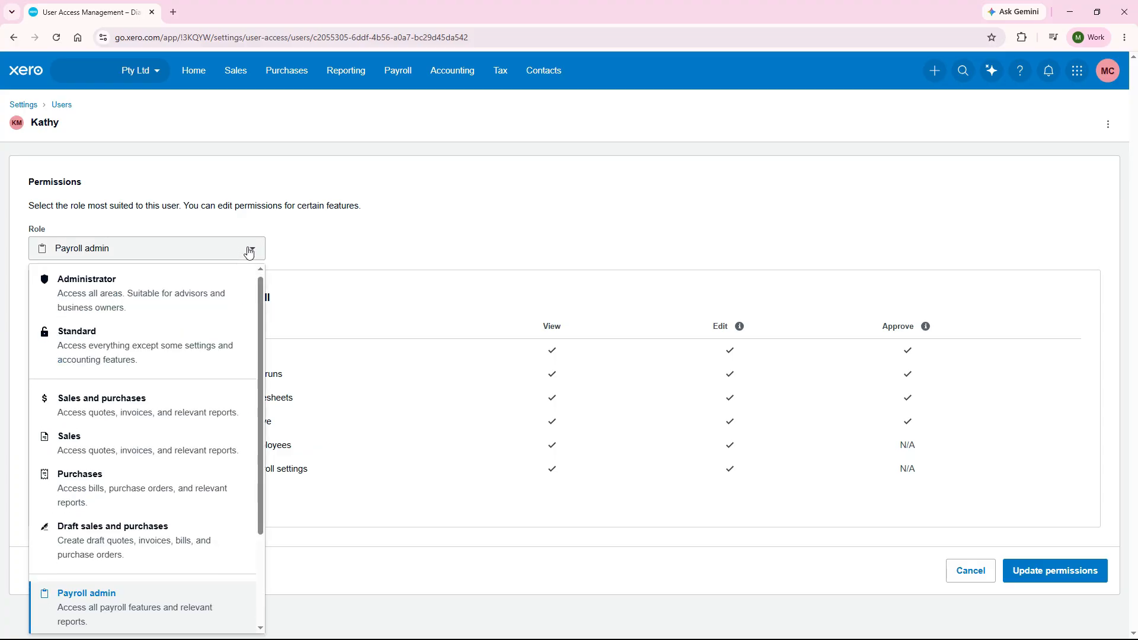
pyautogui.click(122, 419)
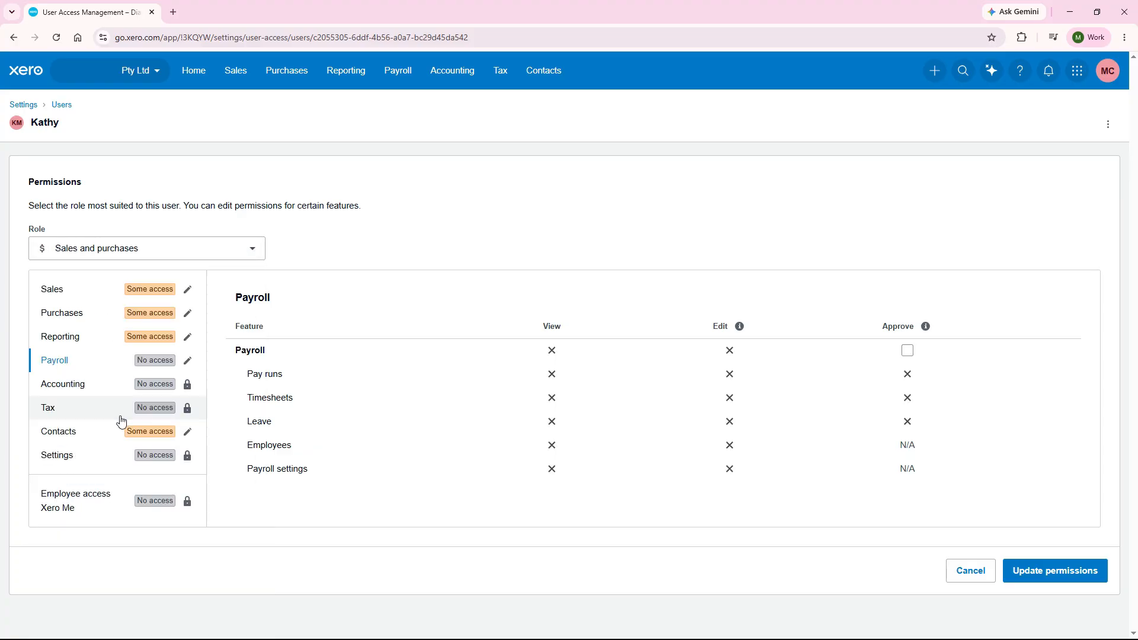
pyautogui.click(88, 301)
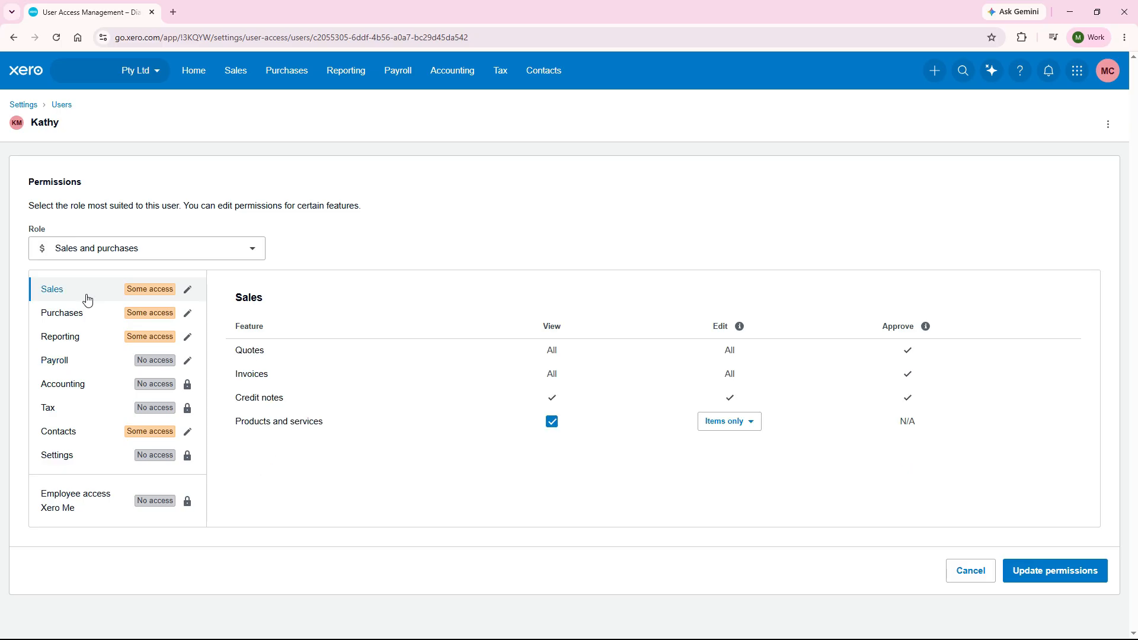
pyautogui.click(87, 316)
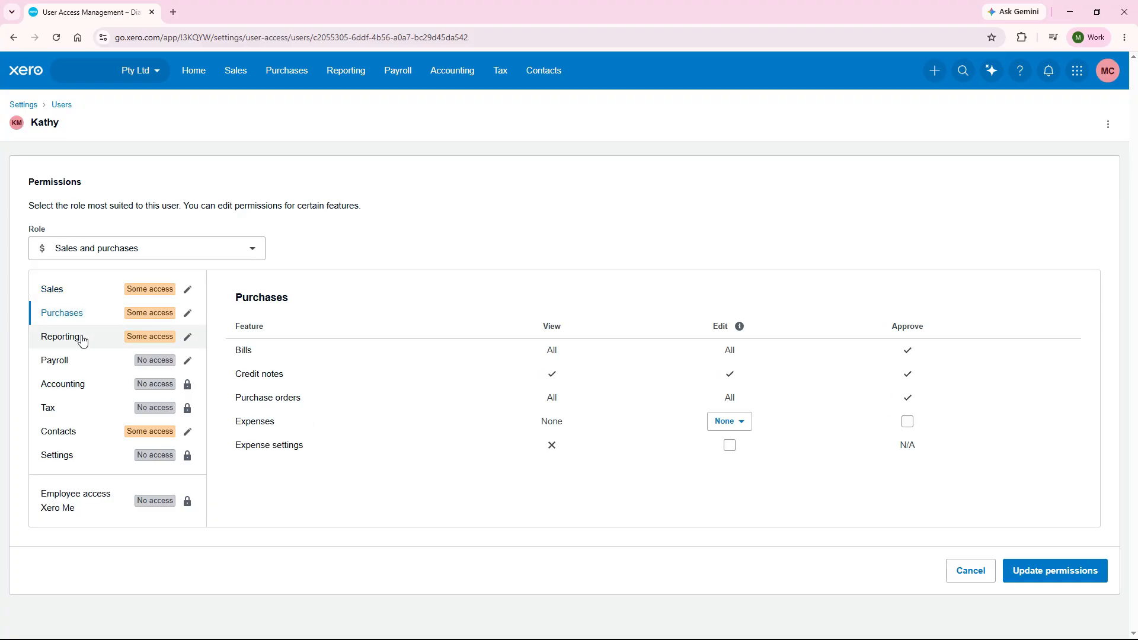
pyautogui.click(83, 339)
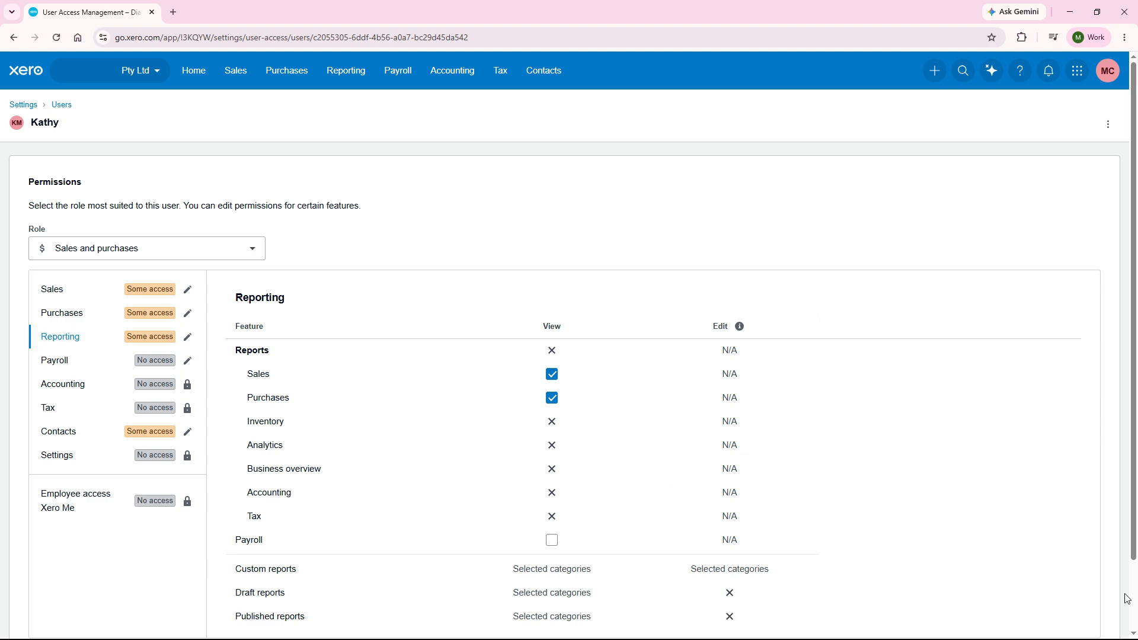
pyautogui.scroll(-3, 1102, 607)
pyautogui.click(980, 604)
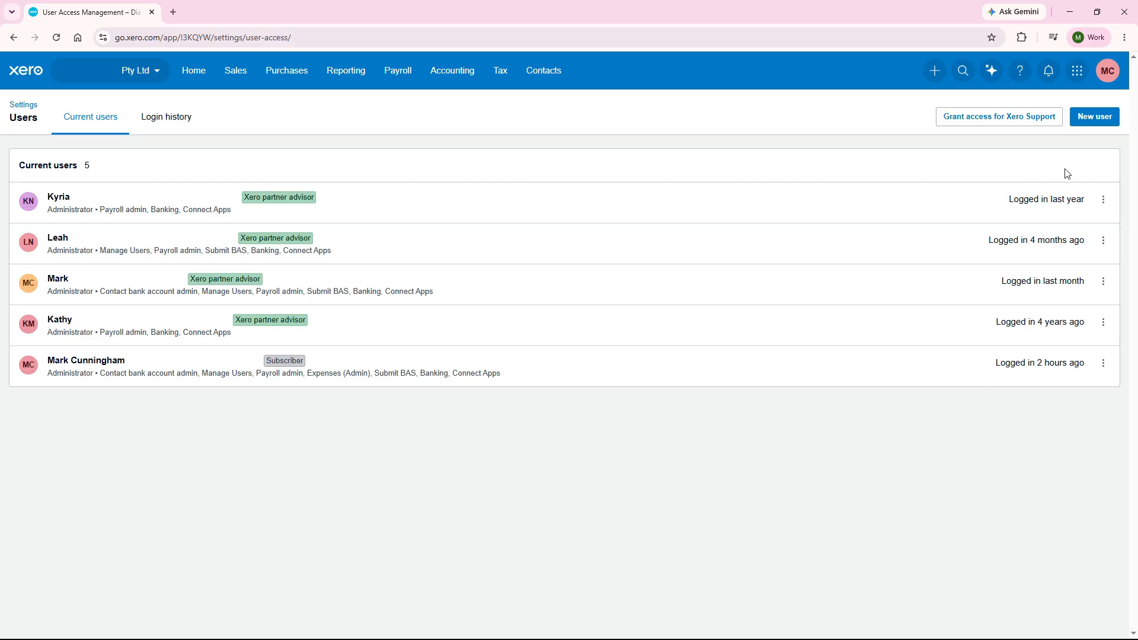
# Start adding a new user and enter the person's first name, last name and email address.
pyautogui.click(1091, 117)
pyautogui.click(247, 219)
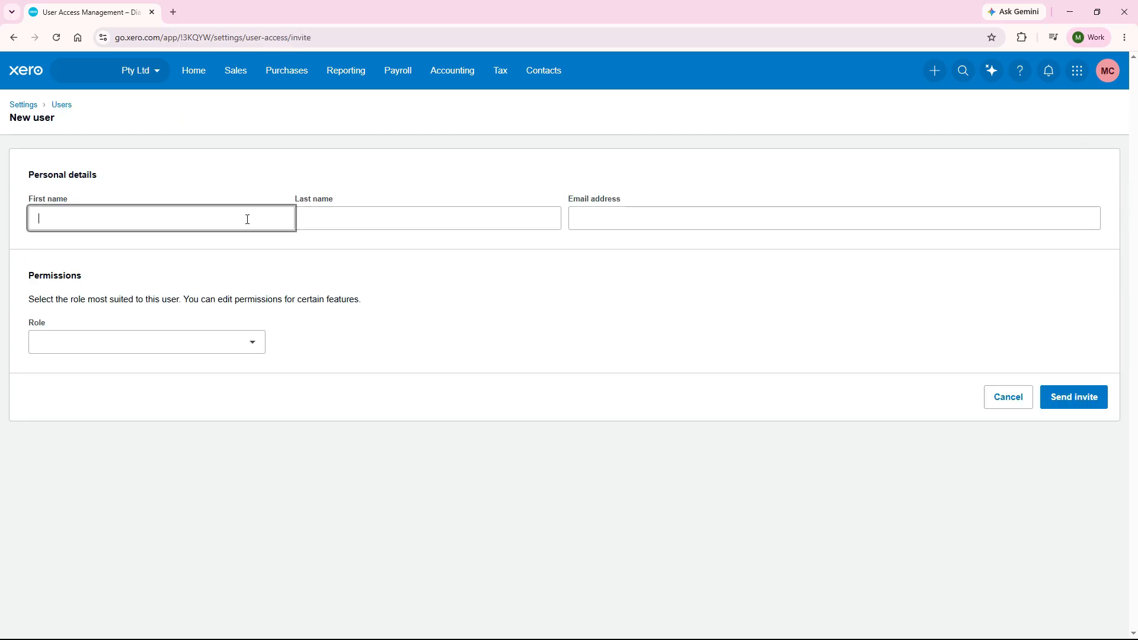
pyautogui.press('Tab')
pyautogui.press('Tab')
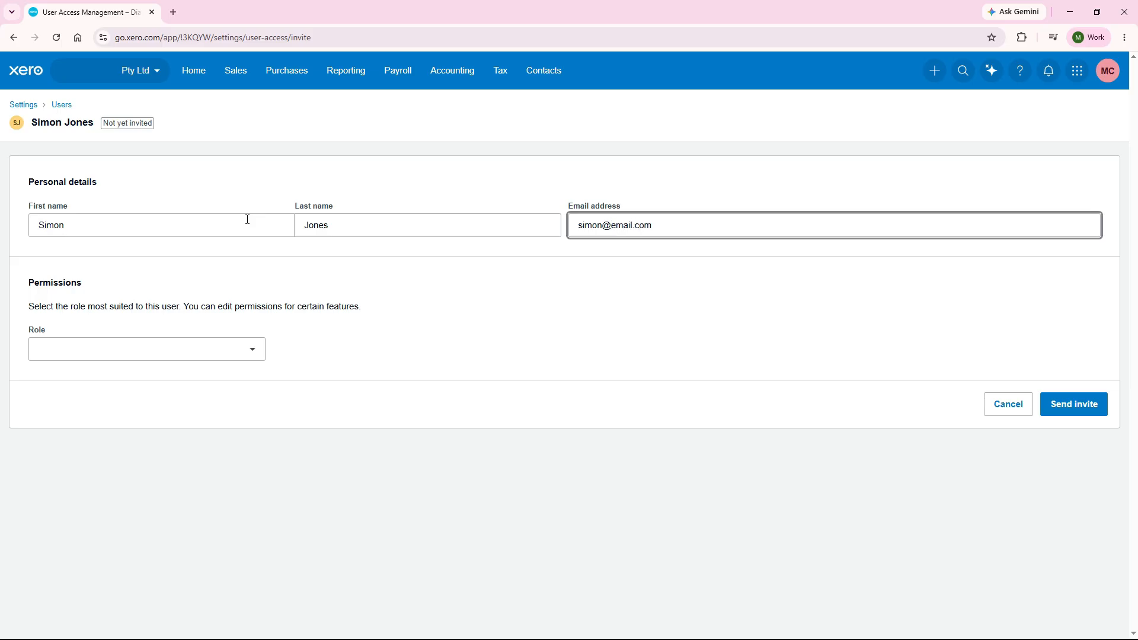
pyautogui.click(263, 255)
# Assign the Standard role to the new user and send the invite.
pyautogui.click(250, 352)
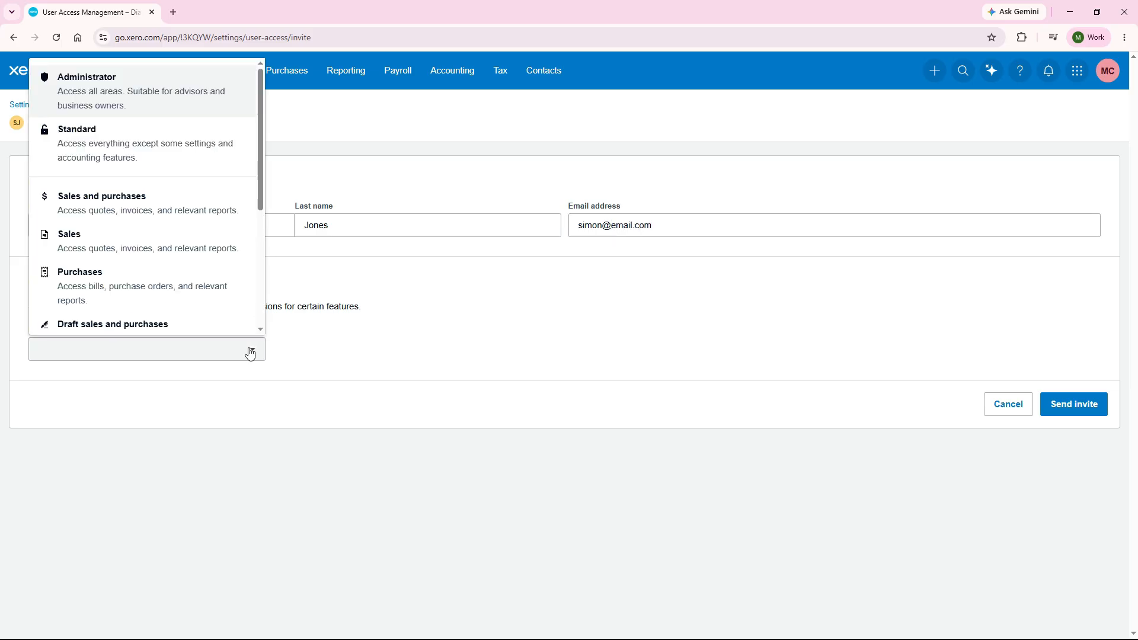
pyautogui.scroll(-1, 190, 154)
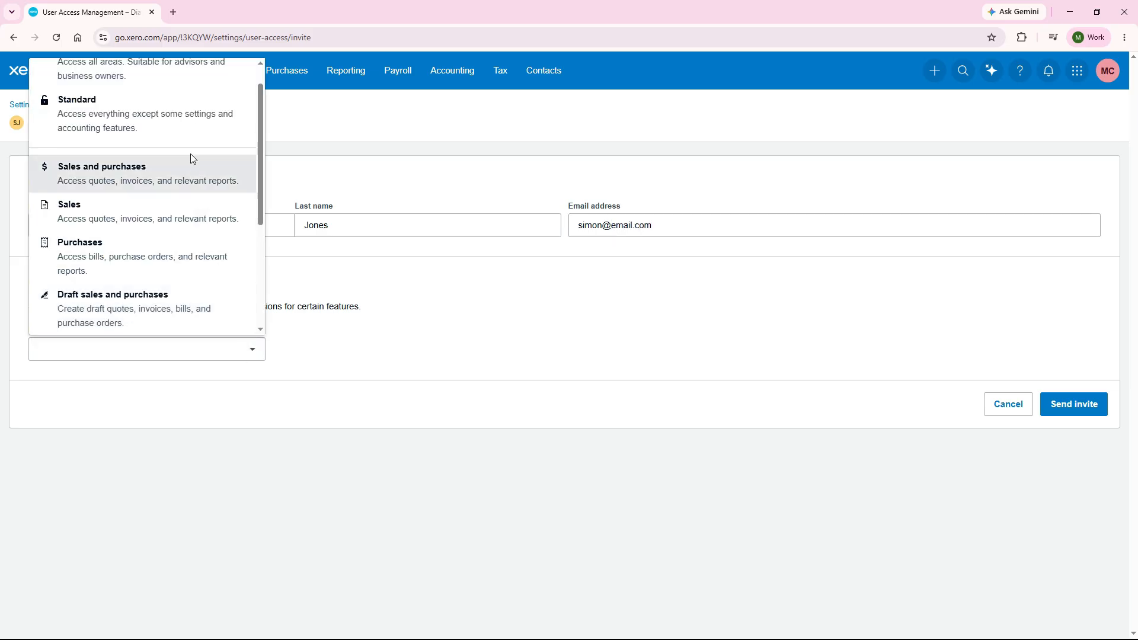
pyautogui.click(190, 123)
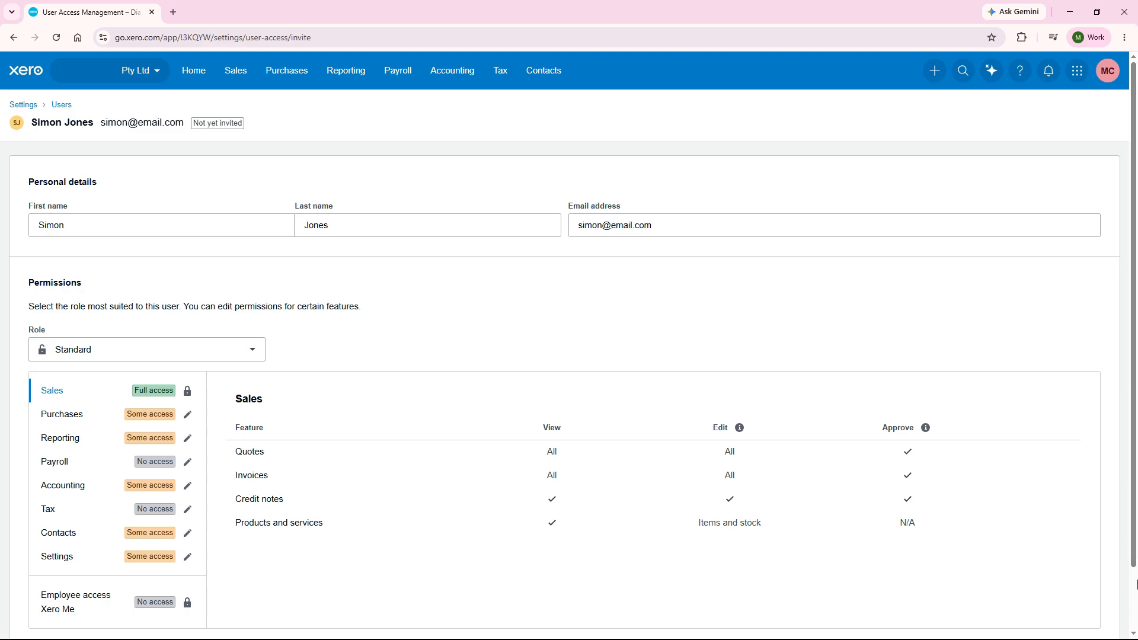
pyautogui.scroll(-2, 1118, 444)
pyautogui.click(1067, 603)
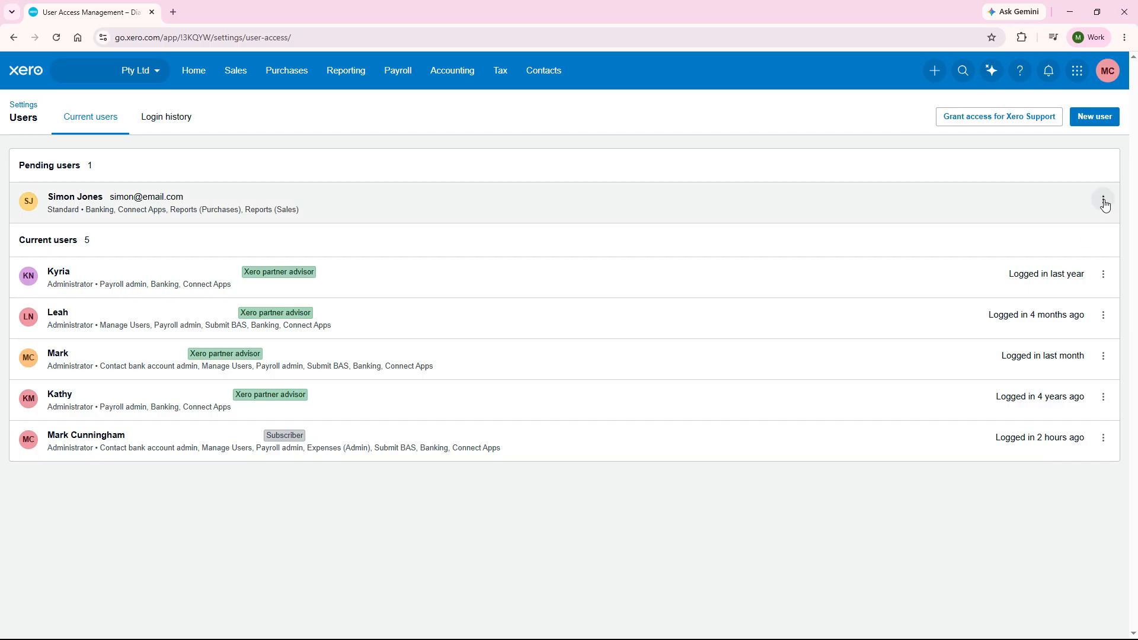
# Delete the newly invited pending user and confirm the deletion.
pyautogui.click(1104, 201)
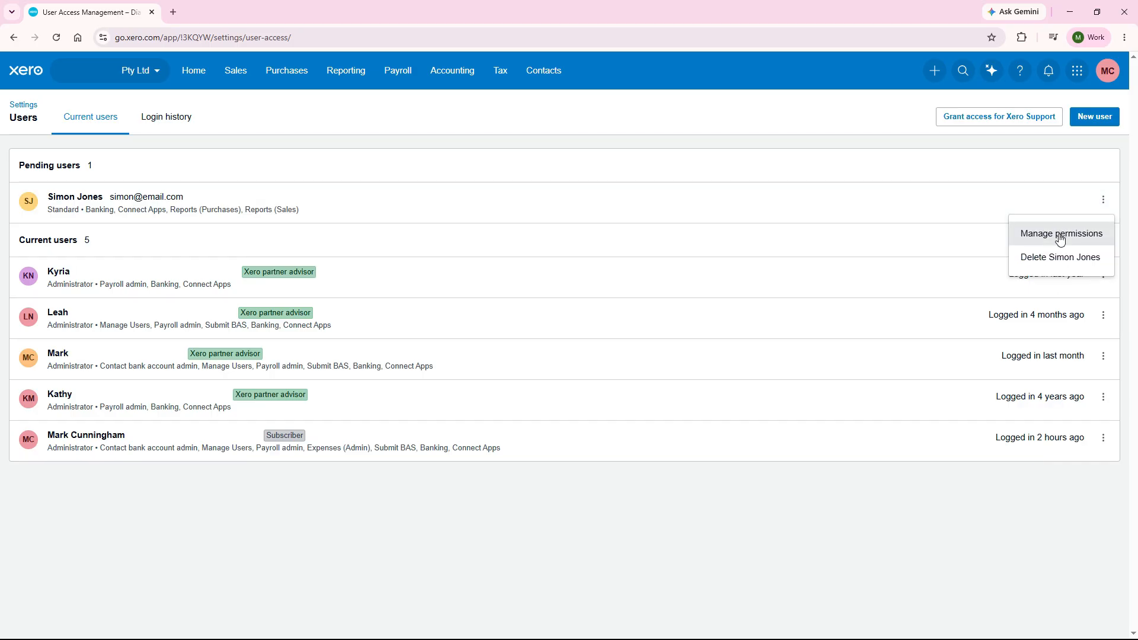
pyautogui.click(1061, 259)
pyautogui.click(655, 387)
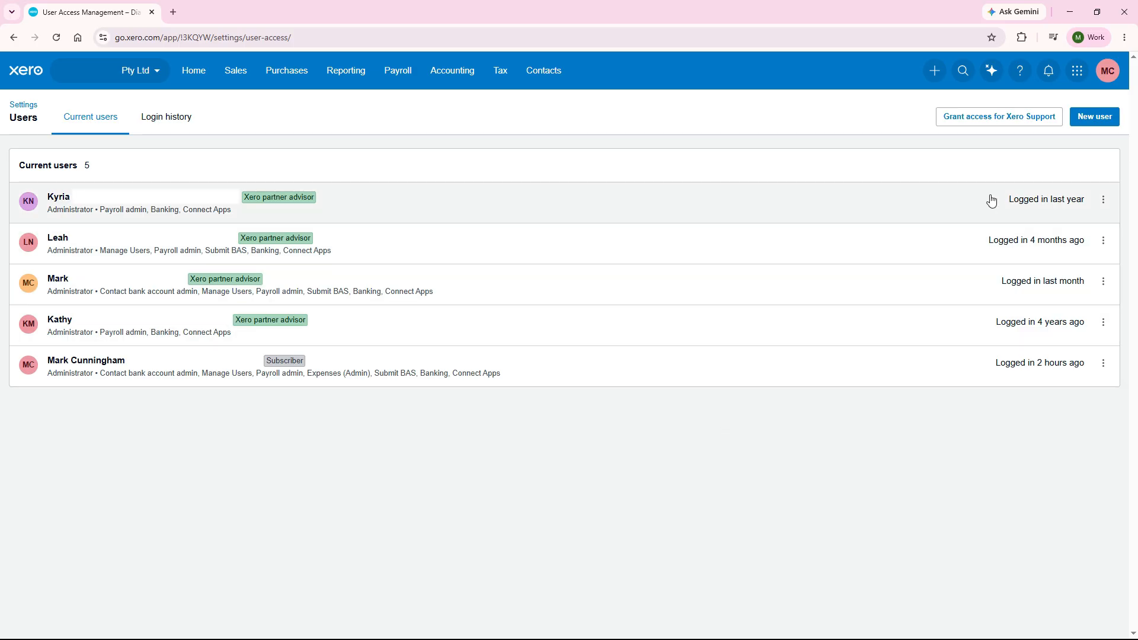
# Grant Xero Support access to the organisation and remove that access again.
pyautogui.click(1006, 118)
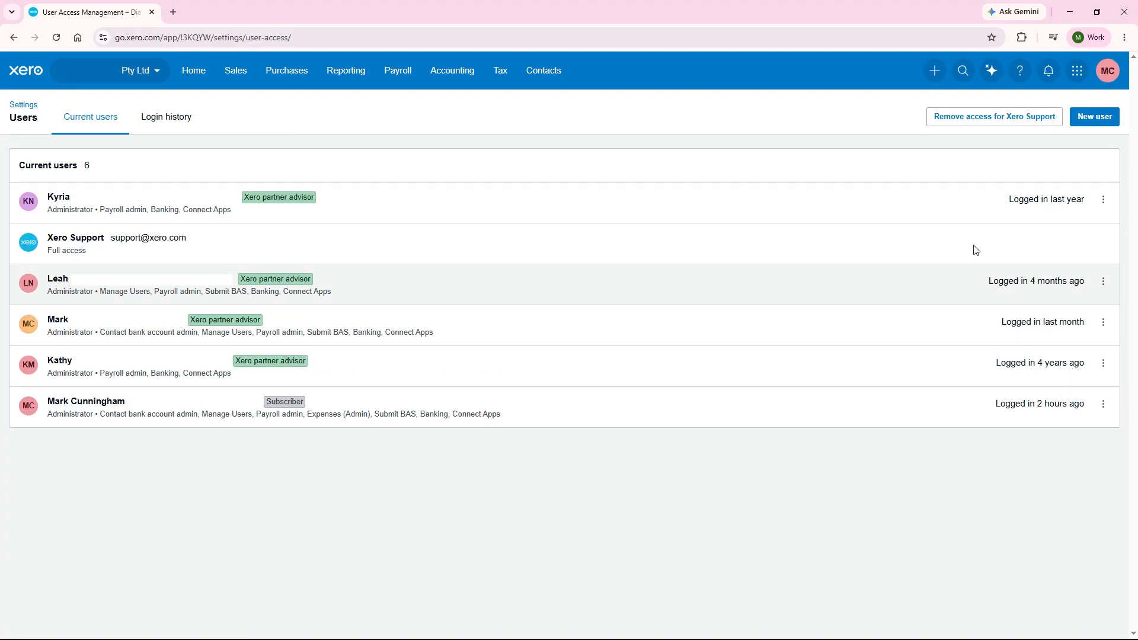
pyautogui.click(981, 120)
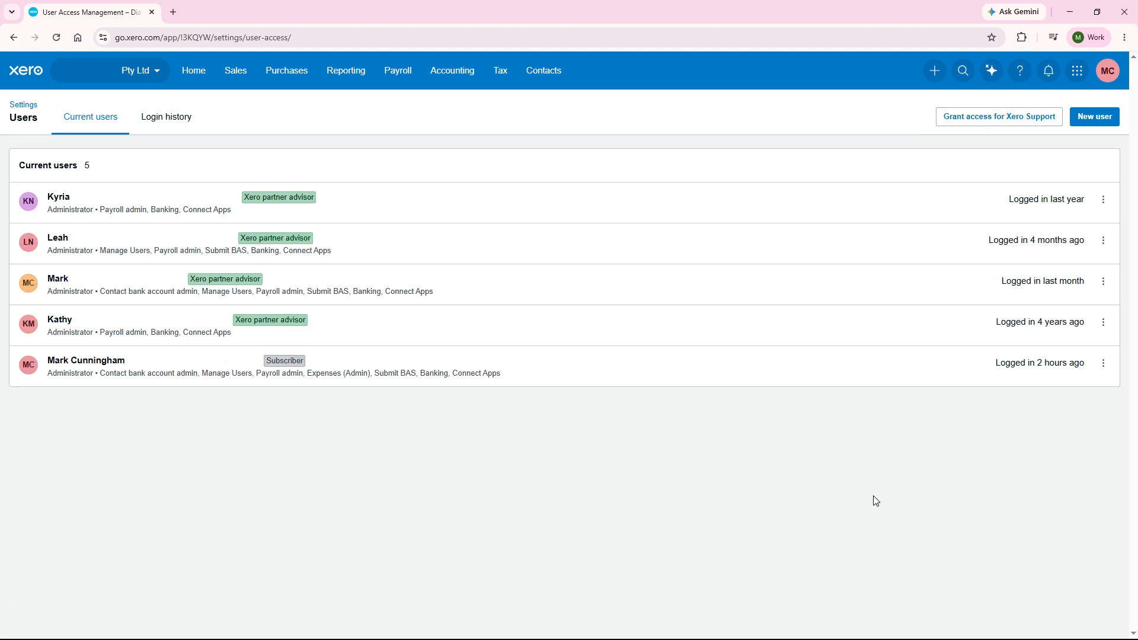
# Open the Basic sales invoice email template for editing from the organisation's email settings.
pyautogui.click(32, 108)
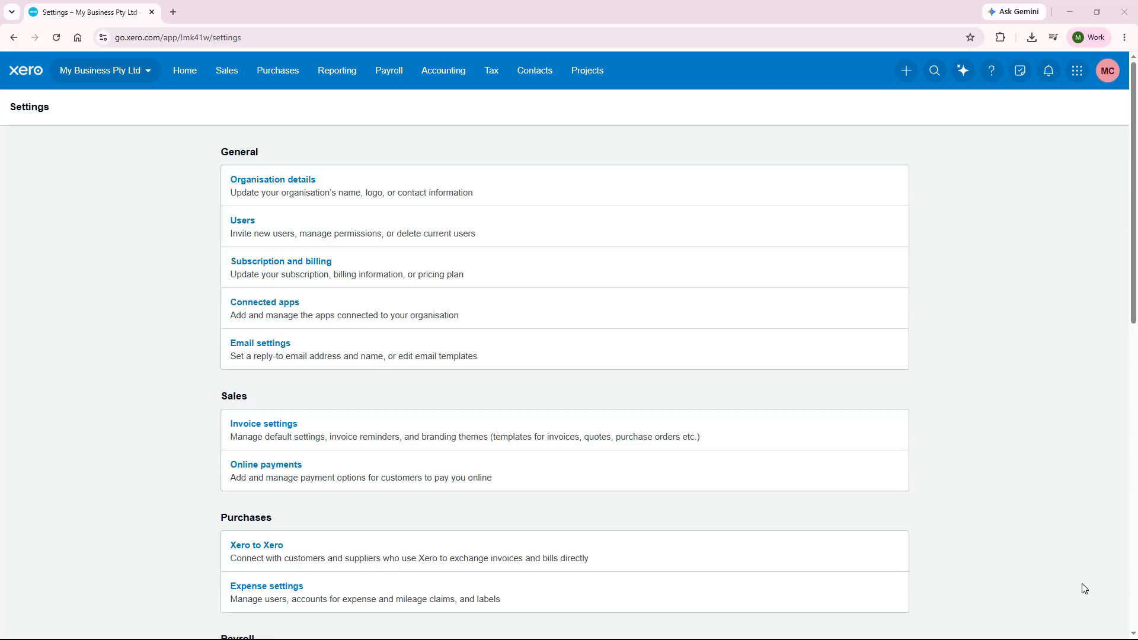
pyautogui.click(276, 348)
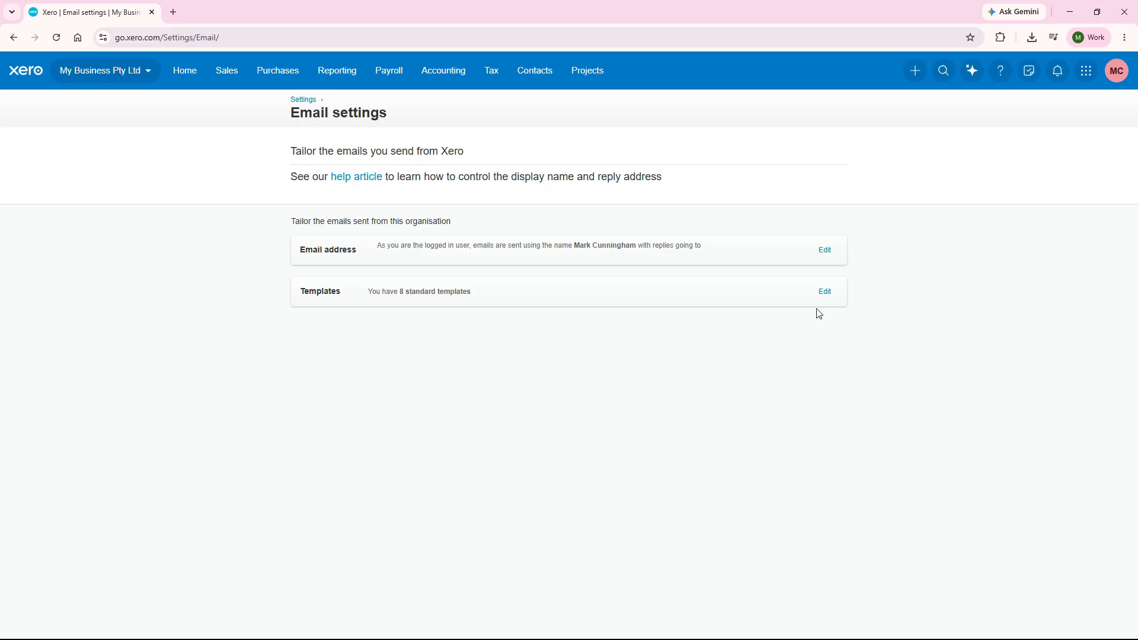
pyautogui.click(825, 292)
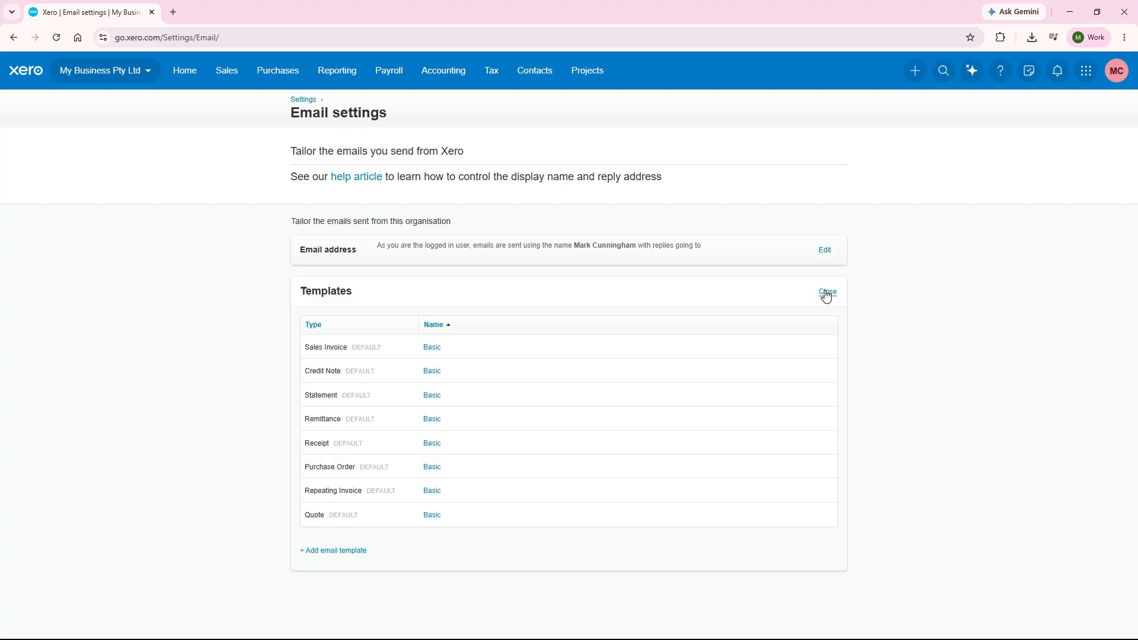
pyautogui.click(435, 349)
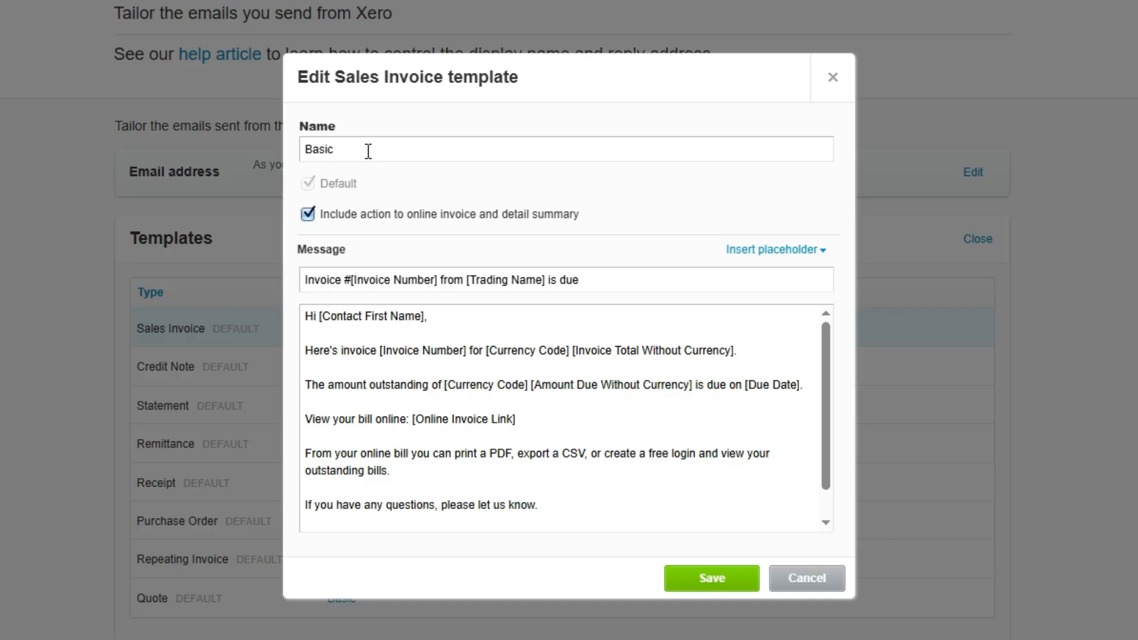
# Examine the sales invoice template's name, default option, subject line and available placeholders.
pyautogui.click(368, 151)
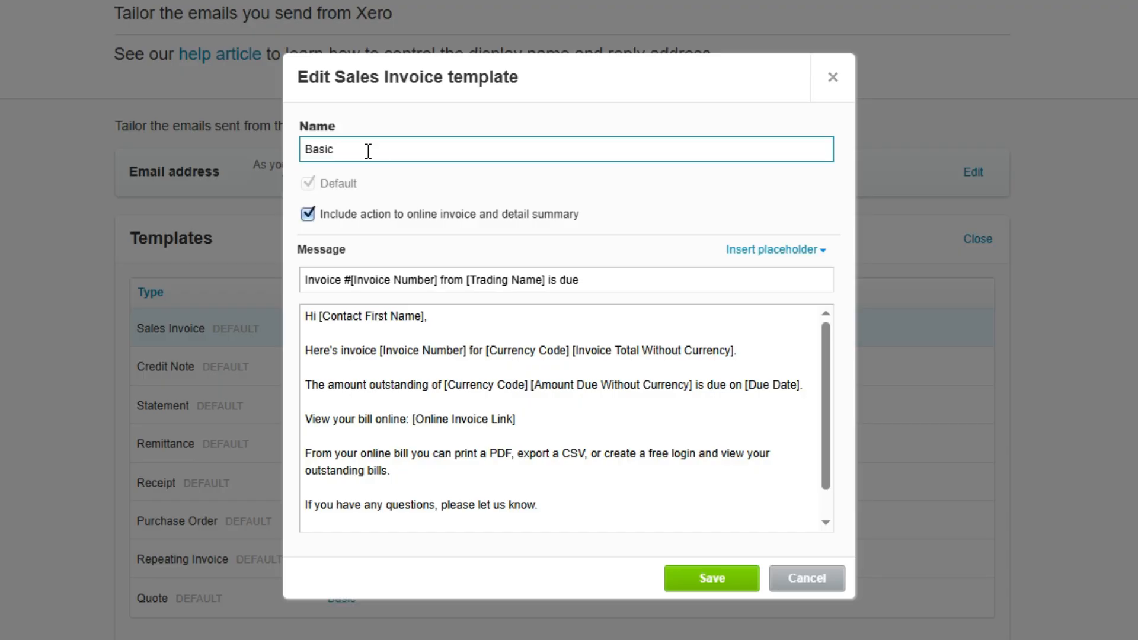
pyautogui.click(371, 195)
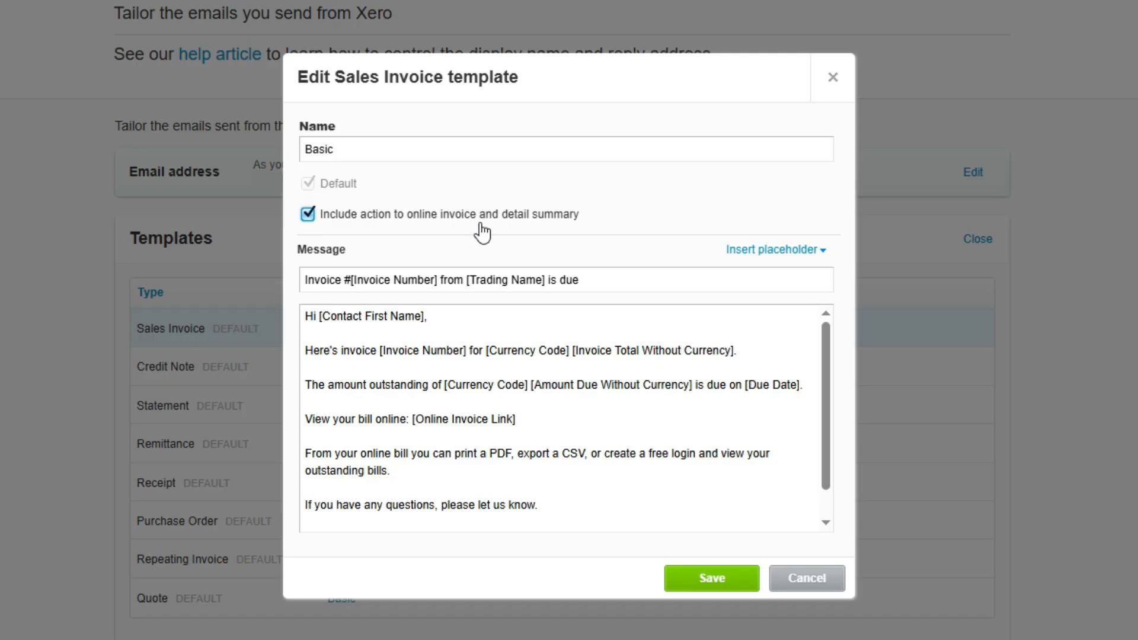
pyautogui.moveTo(596, 281); pyautogui.dragTo(304, 286)
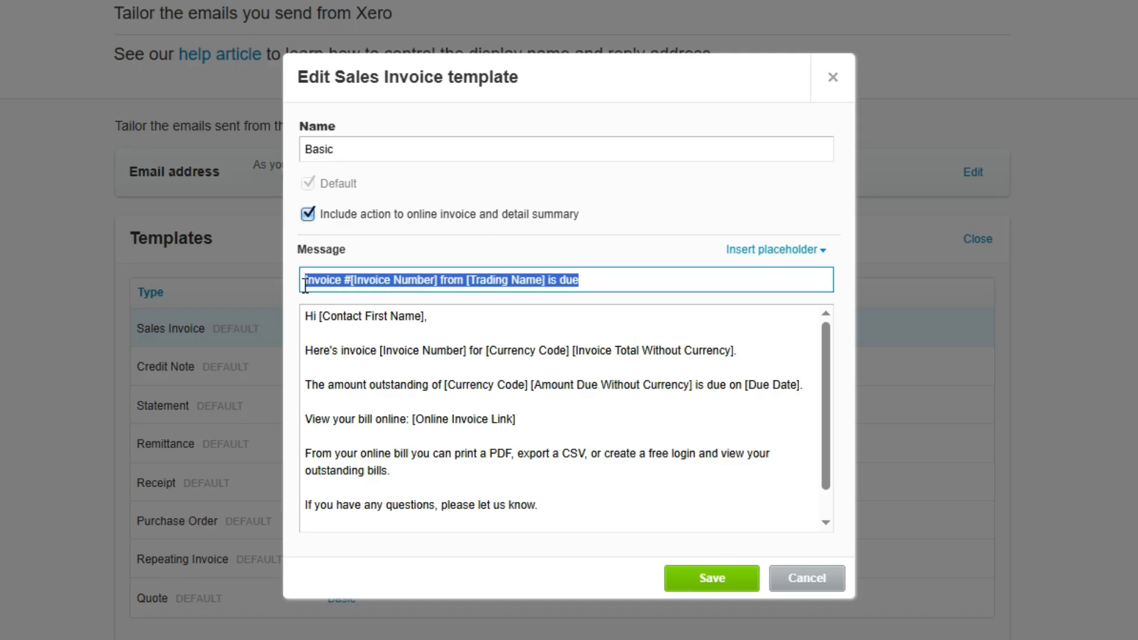
pyautogui.click(343, 284)
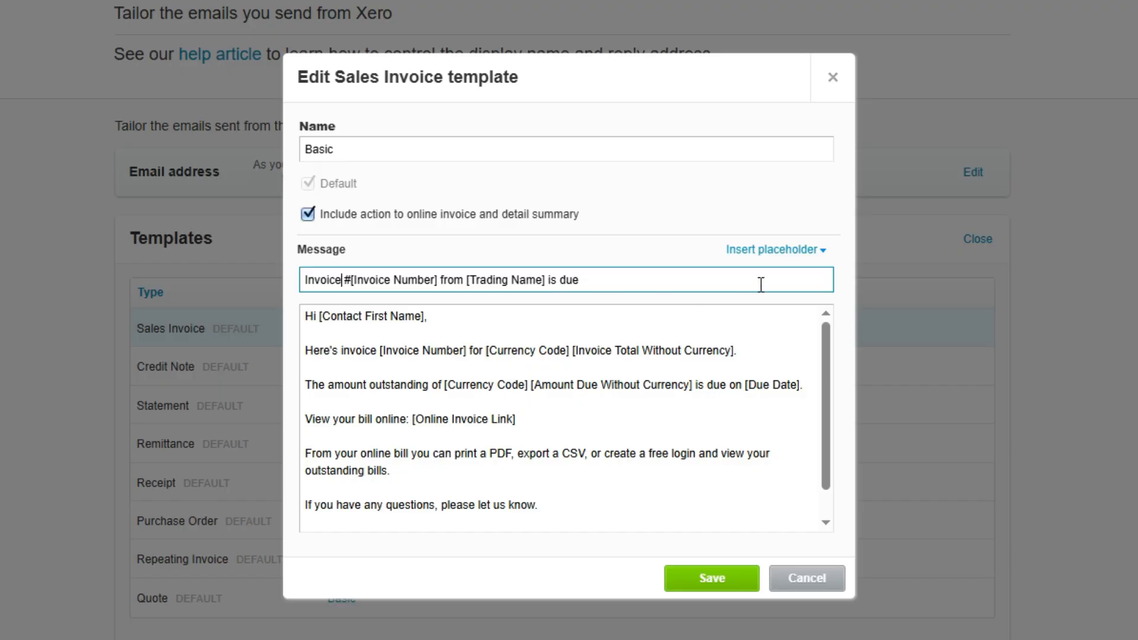
pyautogui.click(819, 250)
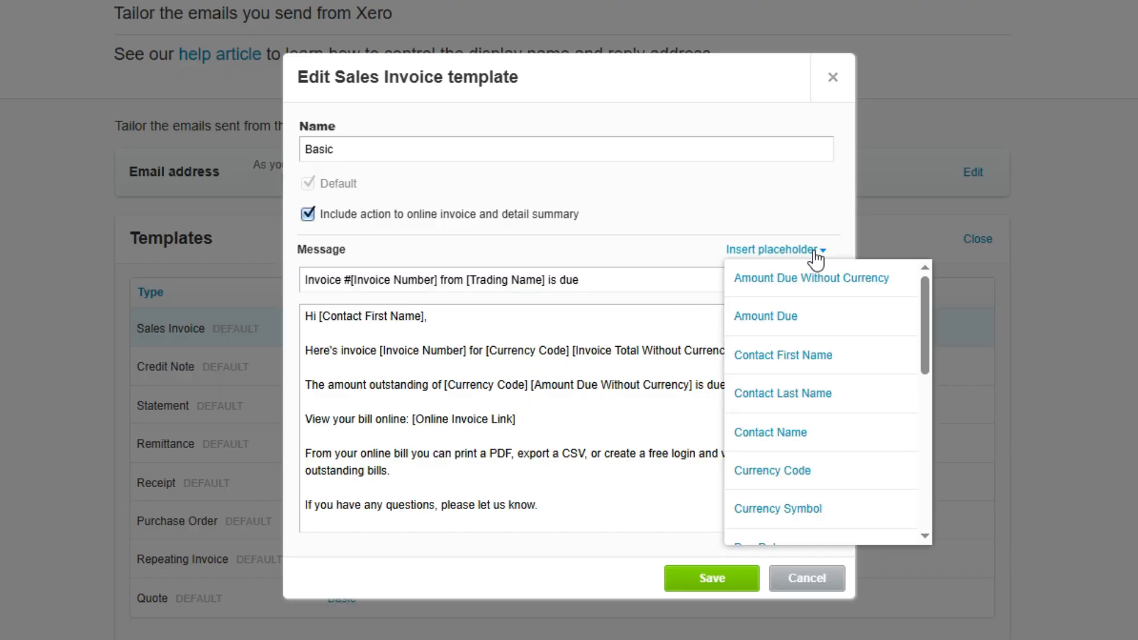
pyautogui.moveTo(928, 288)
pyautogui.mouseDown()
pyautogui.moveTo(921, 449)
pyautogui.moveTo(937, 279)
pyautogui.mouseUp()
pyautogui.click(937, 279)
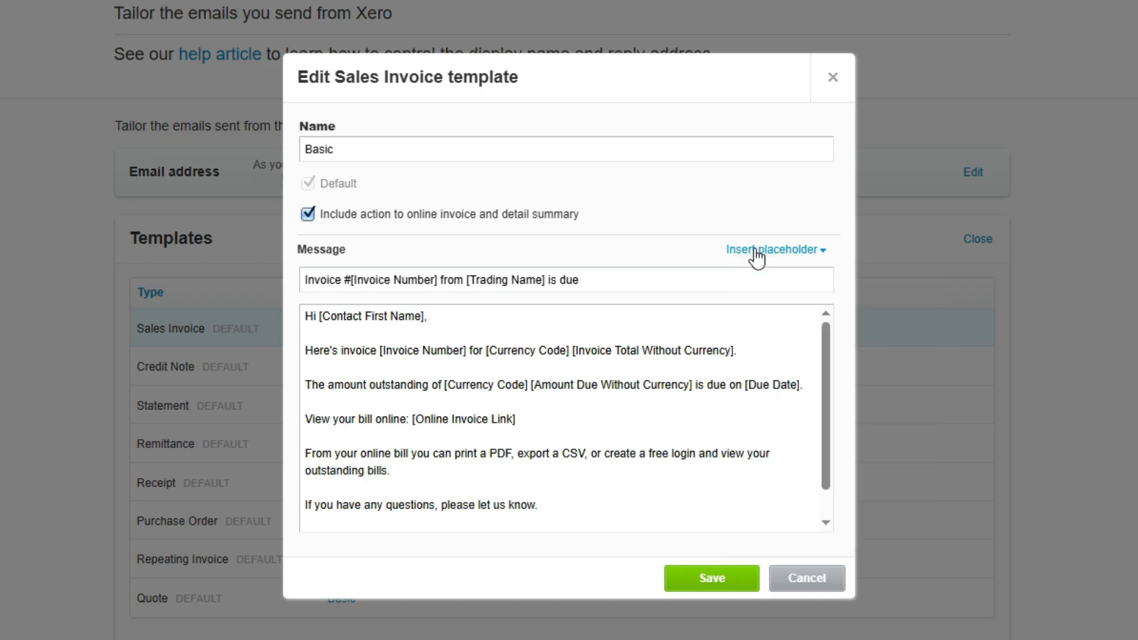
# Change the greeting of the sales invoice message to "Hello [Contact Name]," using the Contact Name placeholder.
pyautogui.click(426, 334)
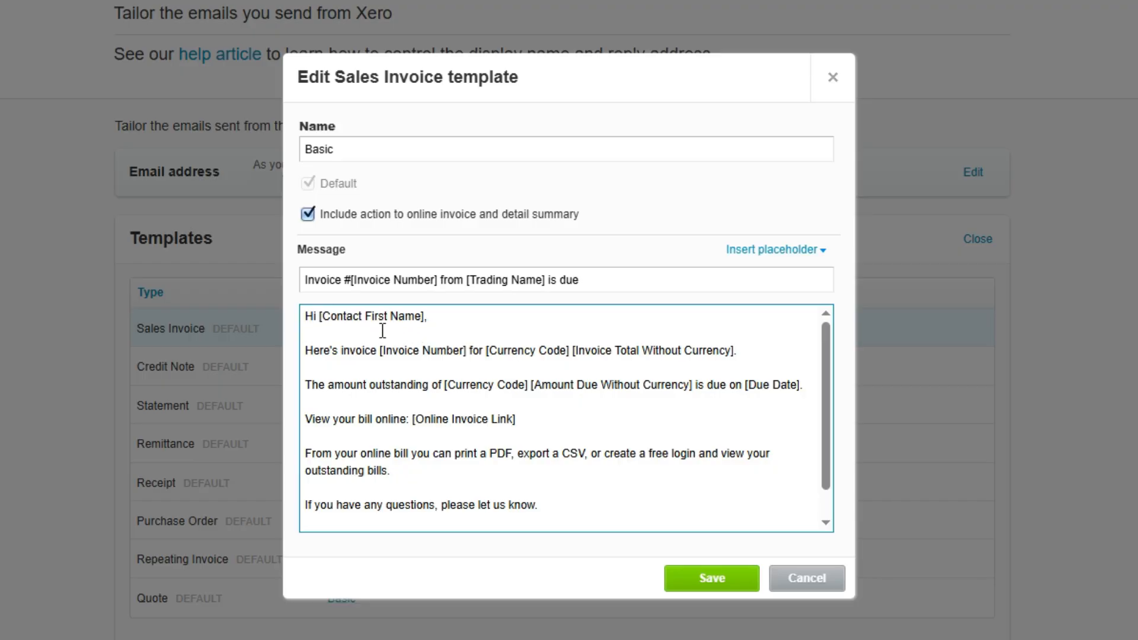
pyautogui.moveTo(425, 316); pyautogui.dragTo(305, 317)
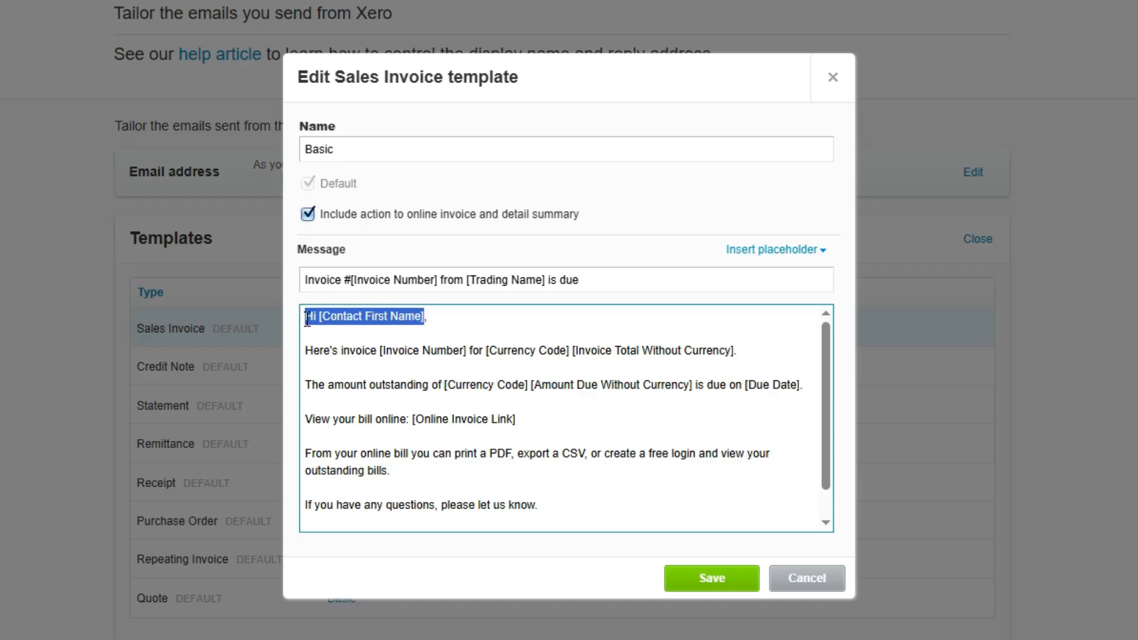
pyautogui.click(319, 318)
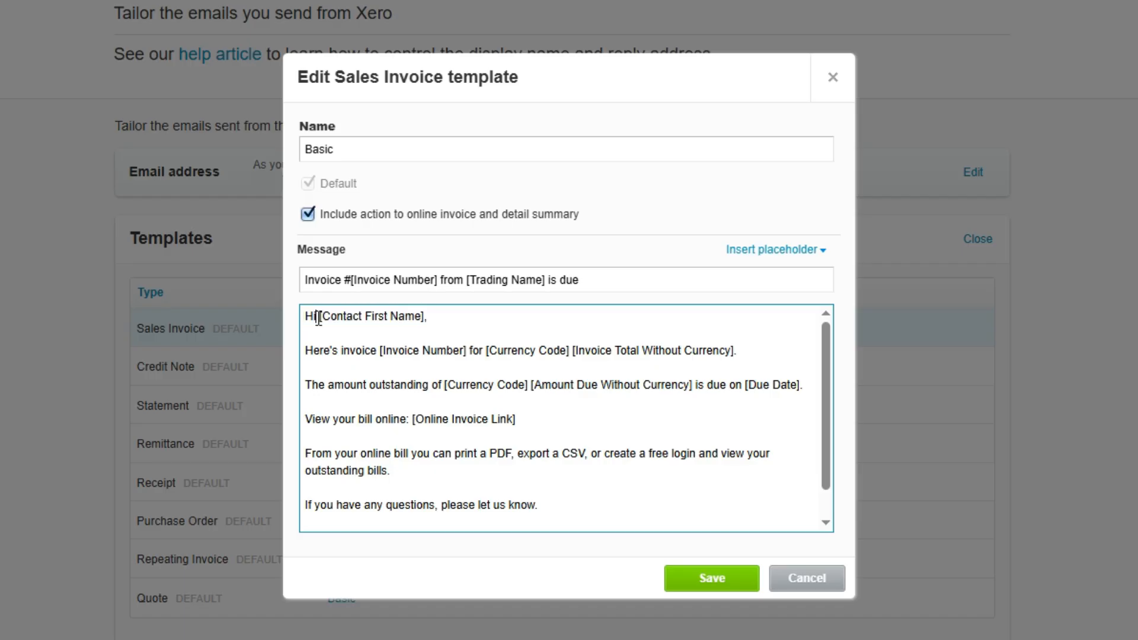
pyautogui.press('BackSpace')
pyautogui.write('ello')
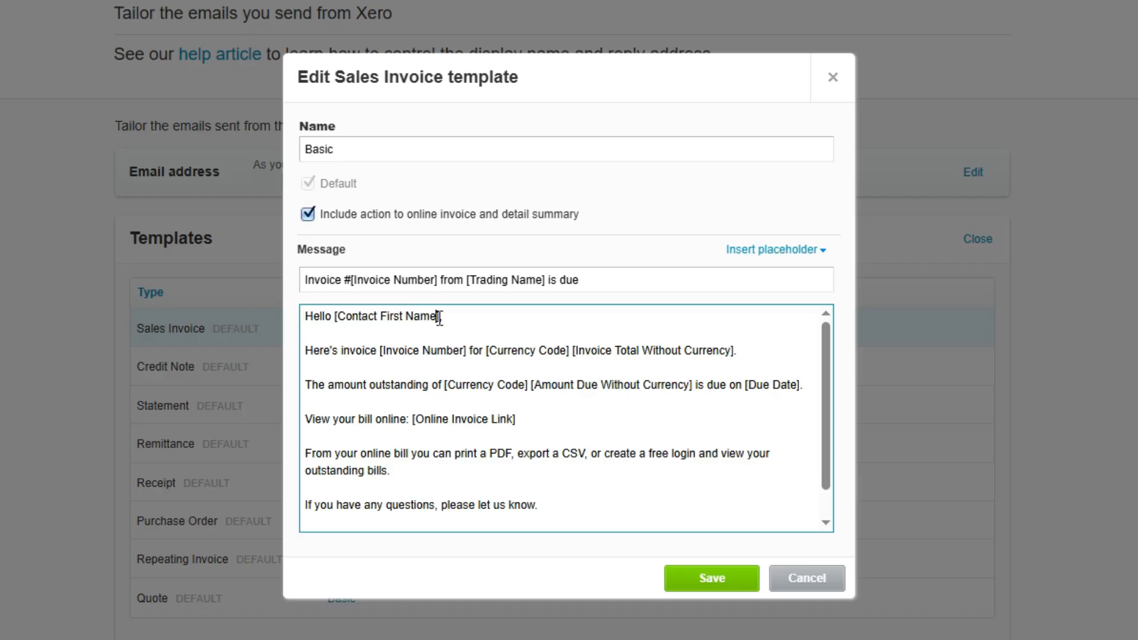
pyautogui.moveTo(437, 317); pyautogui.dragTo(337, 320)
pyautogui.press('BackSpace')
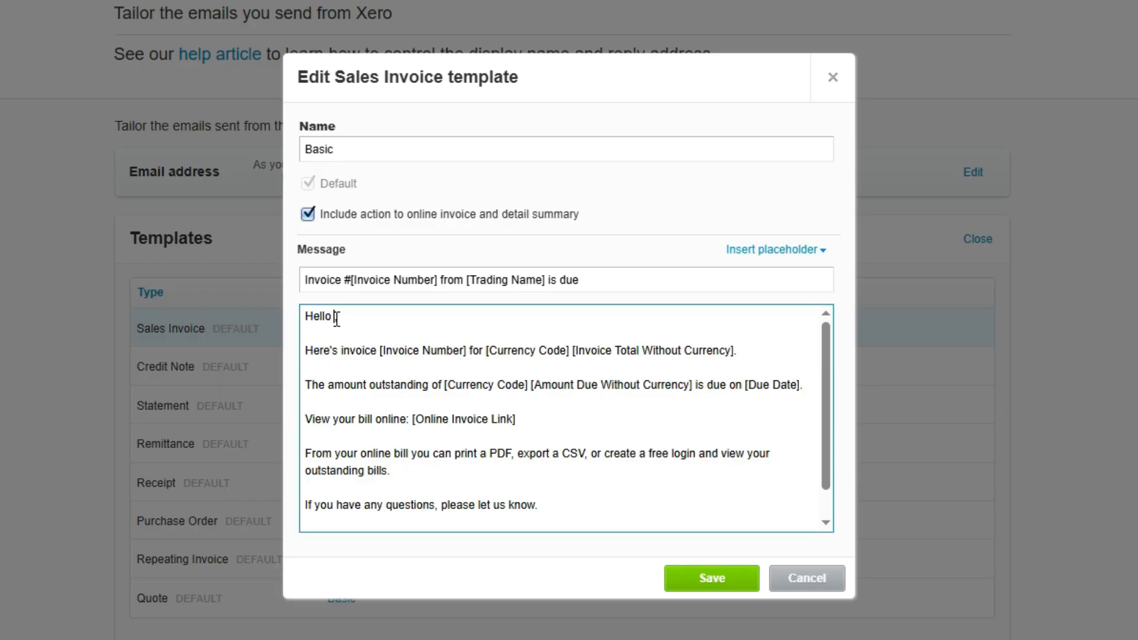
pyautogui.click(817, 254)
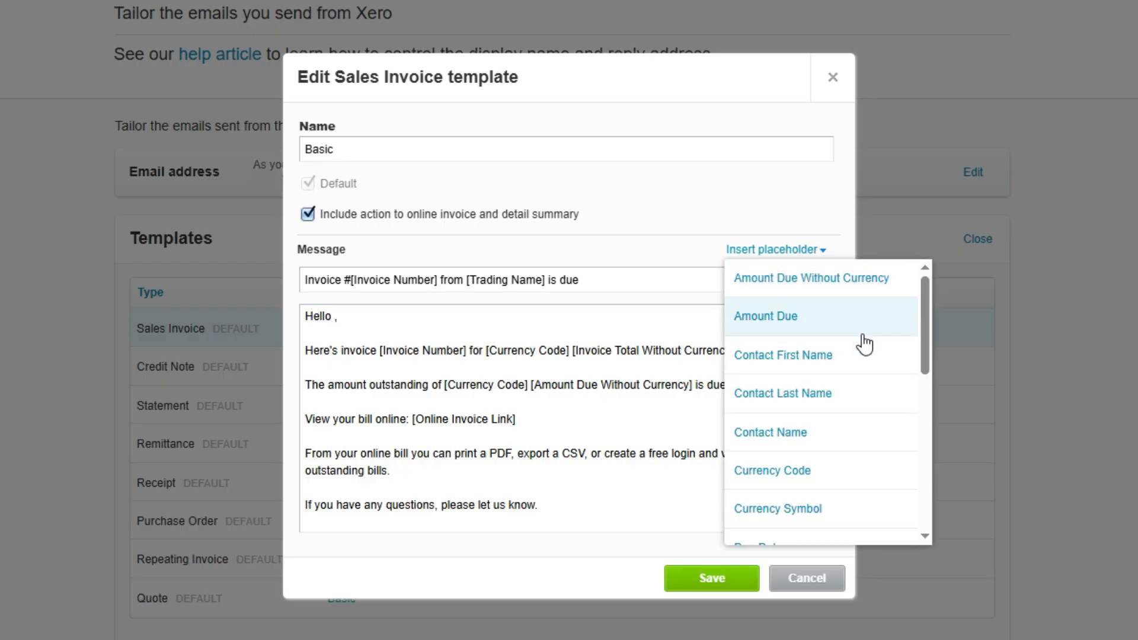
pyautogui.click(795, 442)
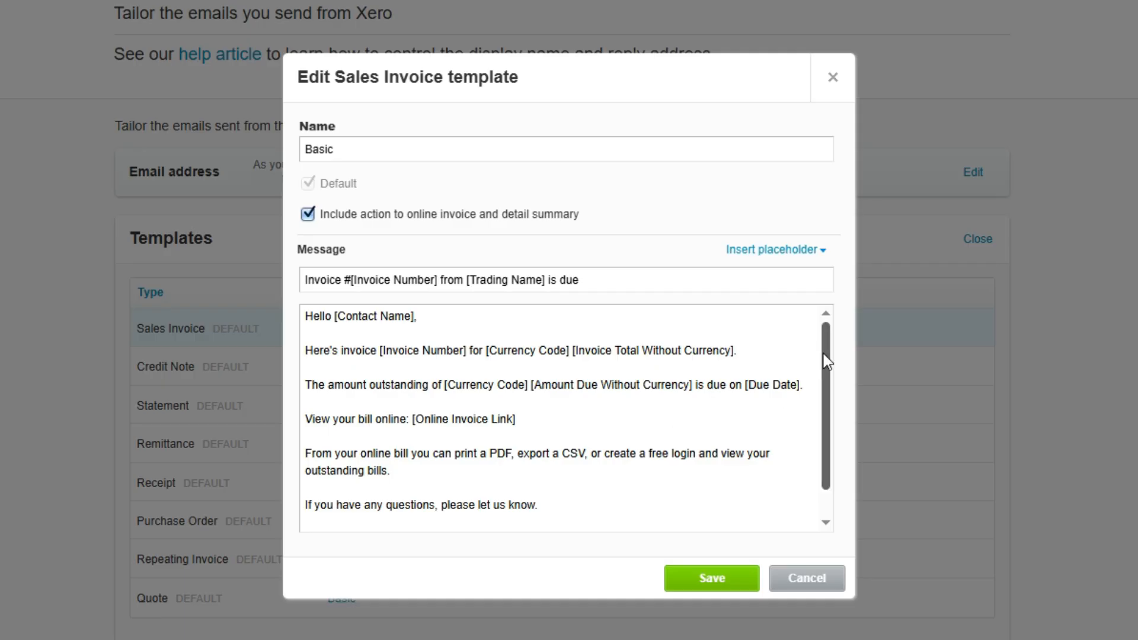
# Replace the [Trading Name] placeholder in the message's sign-off with the sender's first name and save the template.
pyautogui.scroll(-1, 829, 363)
pyautogui.scroll(-1, 829, 362)
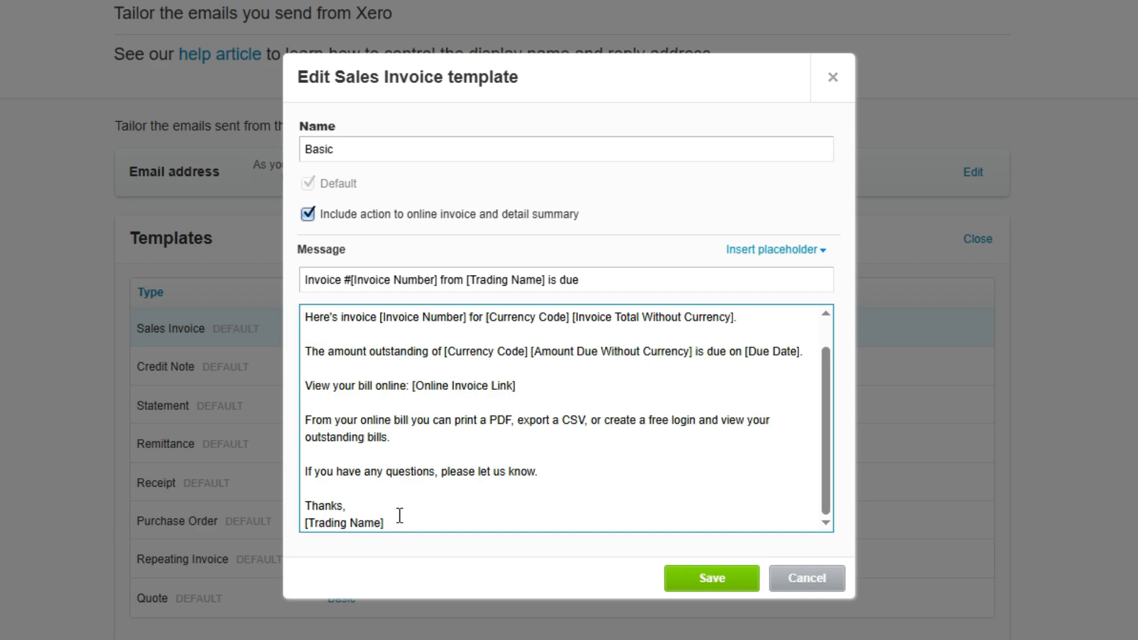
pyautogui.moveTo(396, 523); pyautogui.dragTo(306, 523)
pyautogui.press('BackSpace')
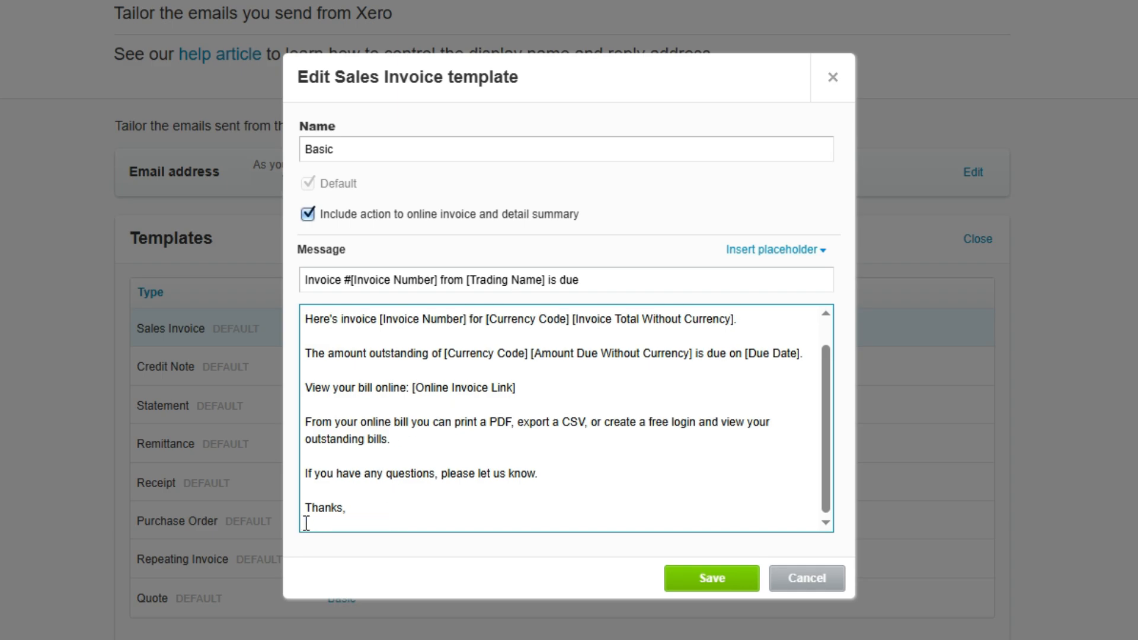
pyautogui.write('Mark')
pyautogui.click(719, 586)
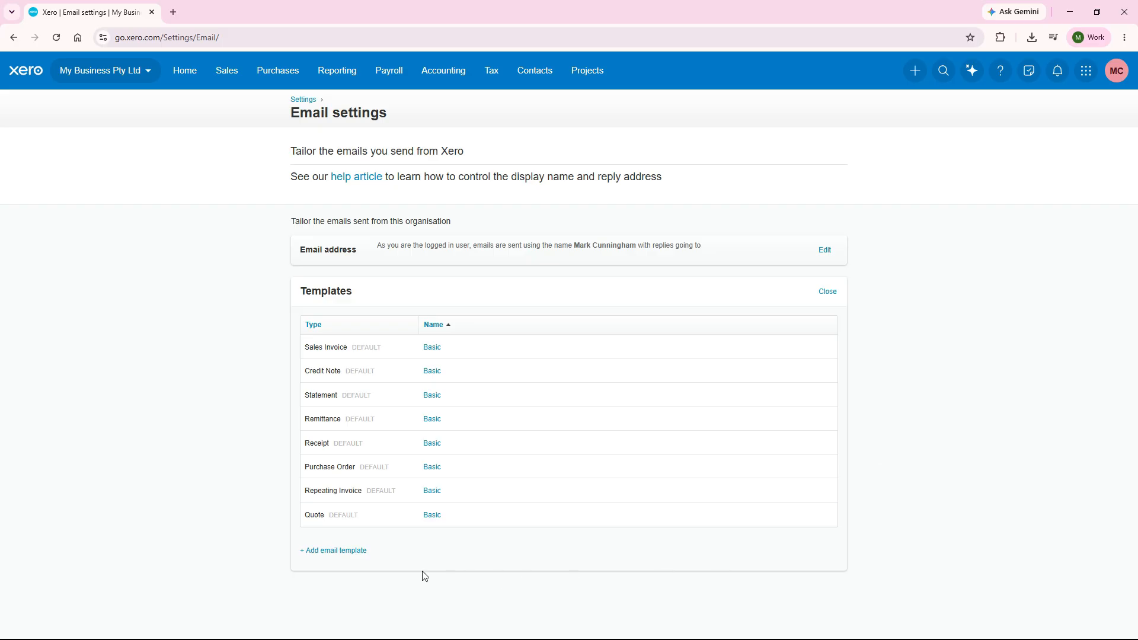
# Examine the template types, fields, default option and placeholders offered for a new email template, and cancel without saving it.
pyautogui.click(326, 552)
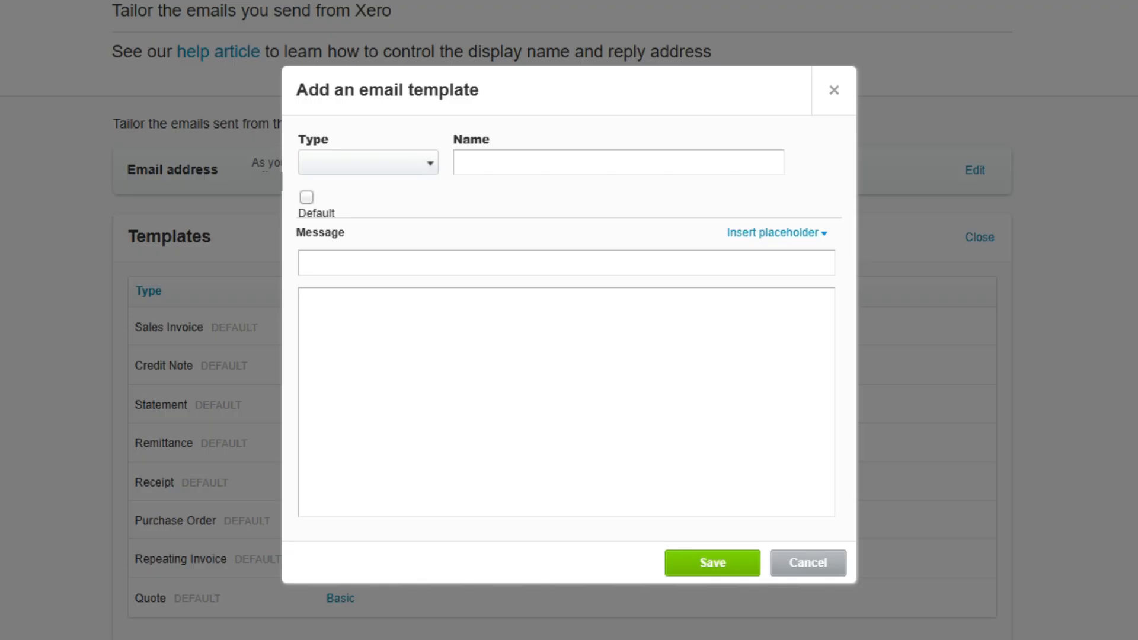
pyautogui.click(431, 166)
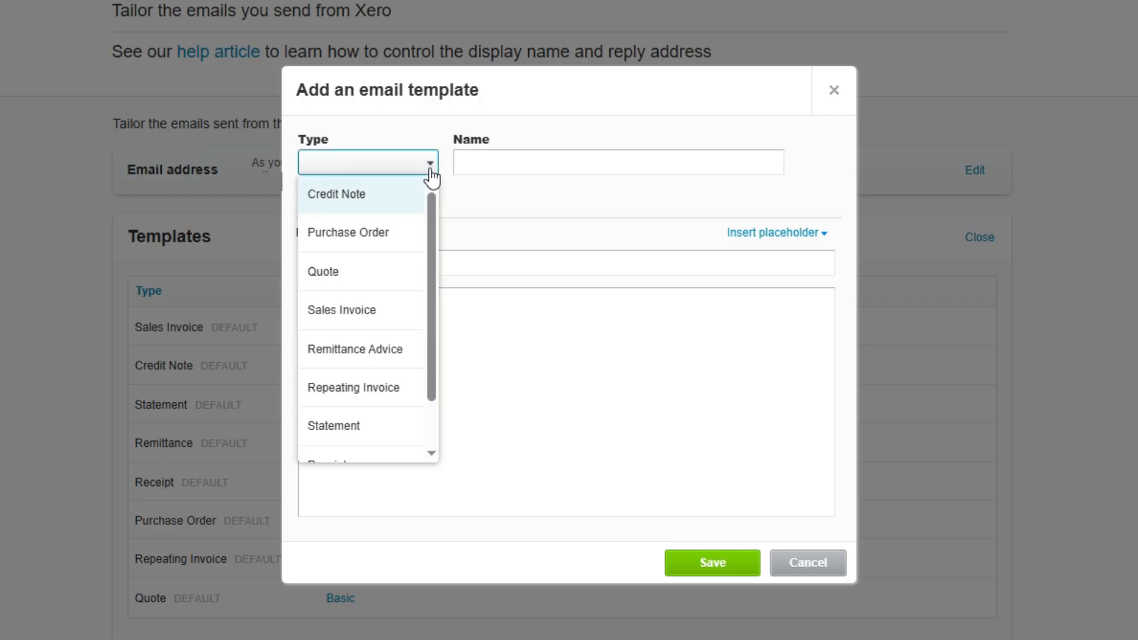
pyautogui.moveTo(431, 189); pyautogui.dragTo(509, 193)
pyautogui.click(529, 193)
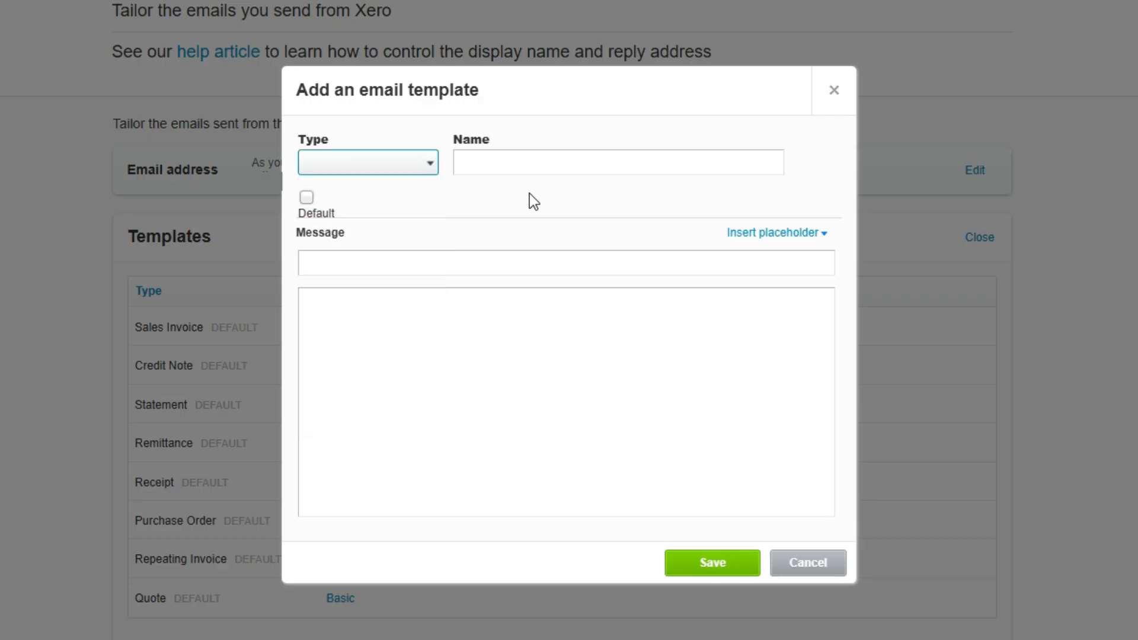
pyautogui.click(540, 164)
pyautogui.click(395, 263)
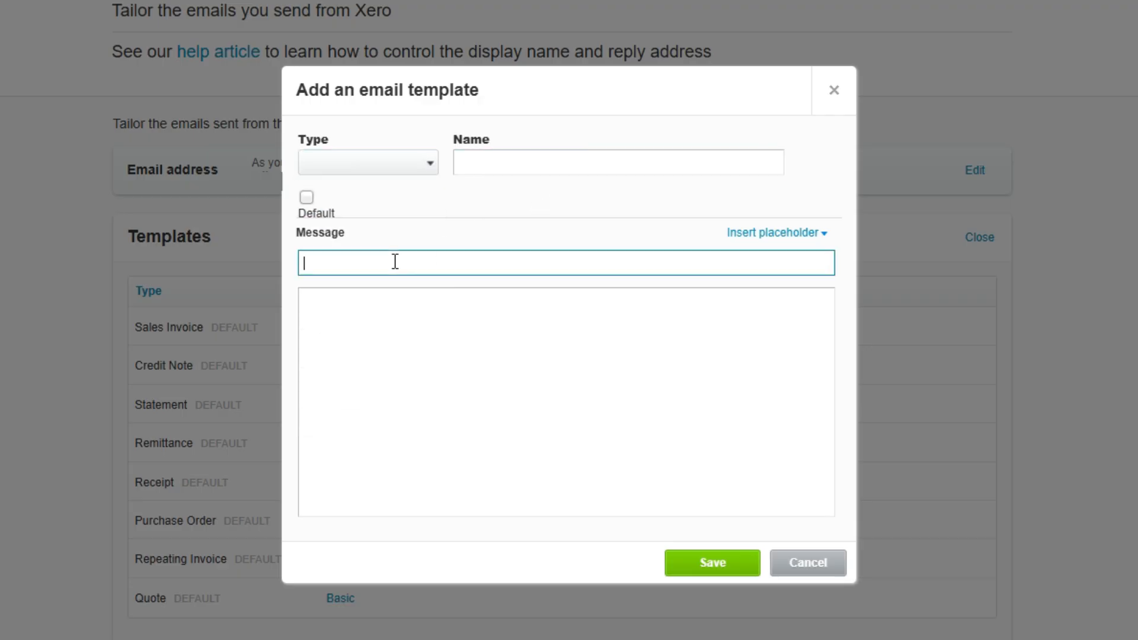
pyautogui.click(386, 310)
pyautogui.click(821, 236)
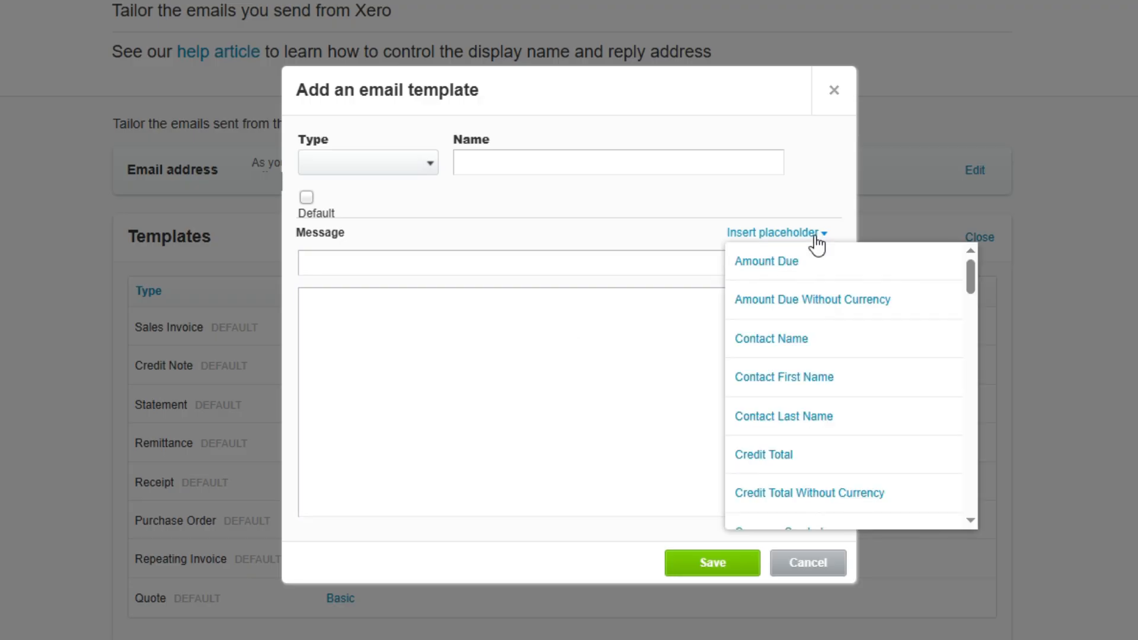
pyautogui.click(769, 240)
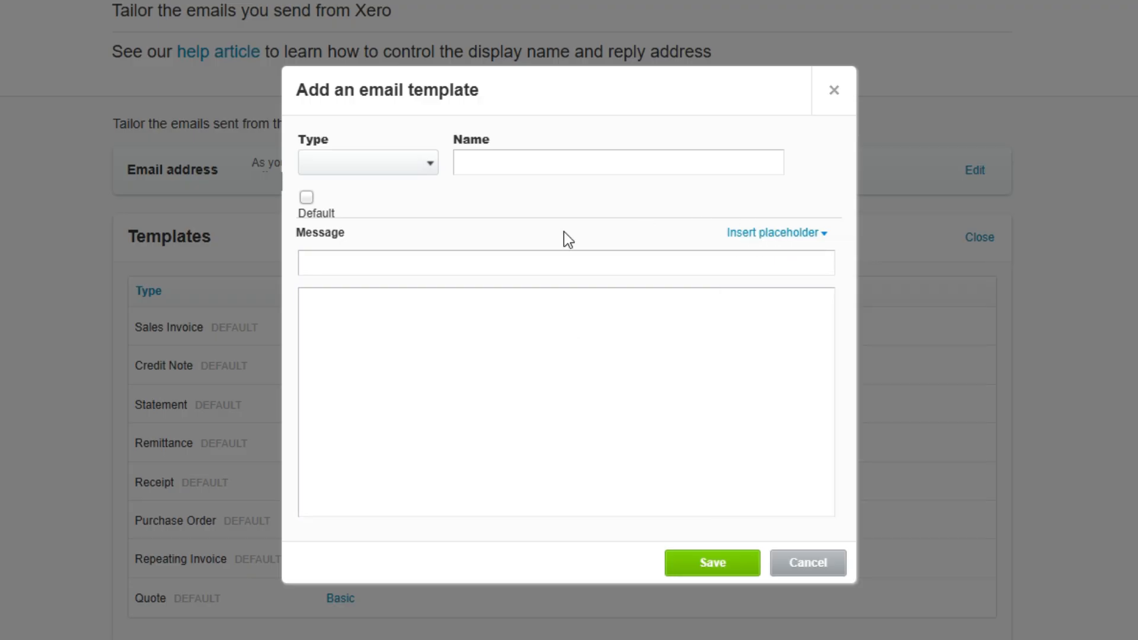
pyautogui.click(306, 197)
pyautogui.click(808, 563)
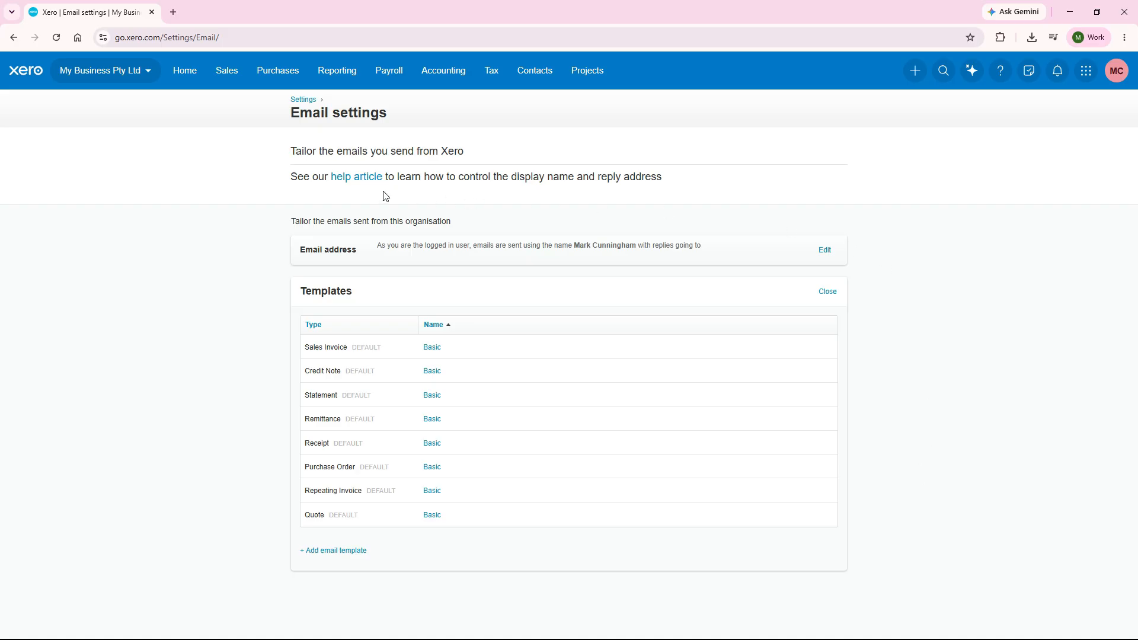
# Read the Xero Central articles on email settings and adding email templates, including the placeholders for each email type, and close them.
pyautogui.click(364, 178)
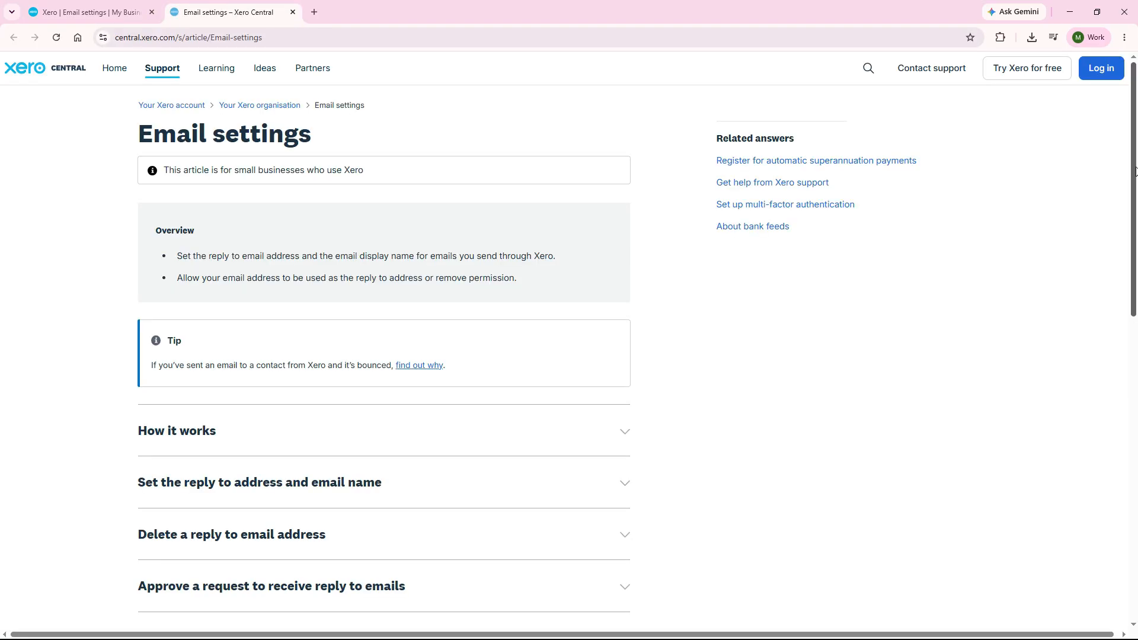
pyautogui.scroll(-5, 1135, 308)
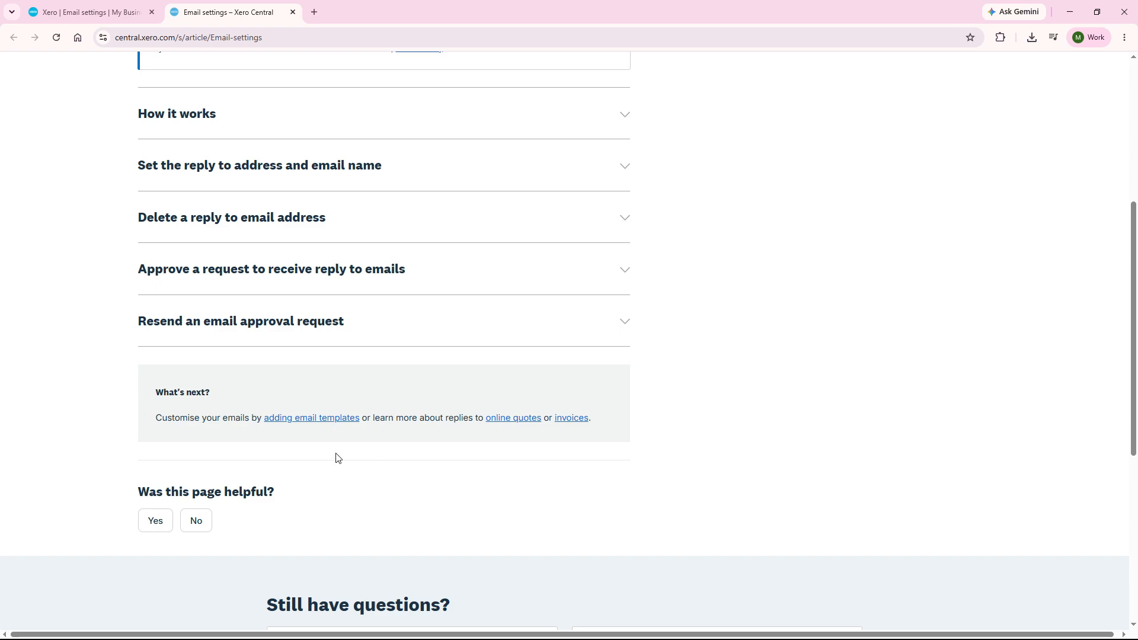
pyautogui.click(304, 419)
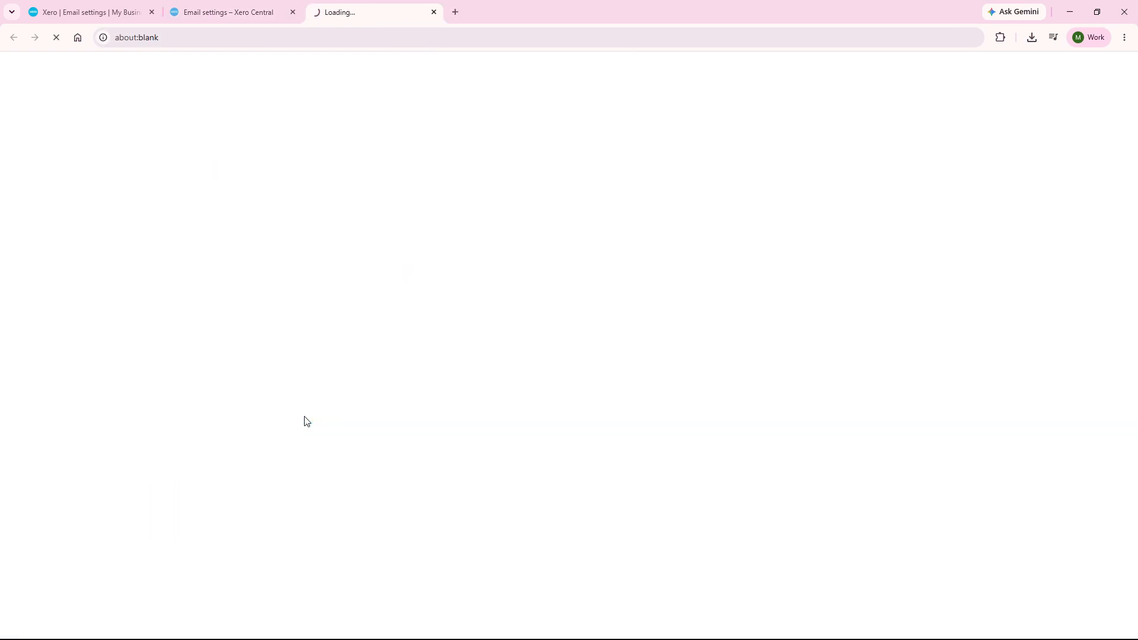
pyautogui.moveTo(1135, 195); pyautogui.dragTo(1136, 291)
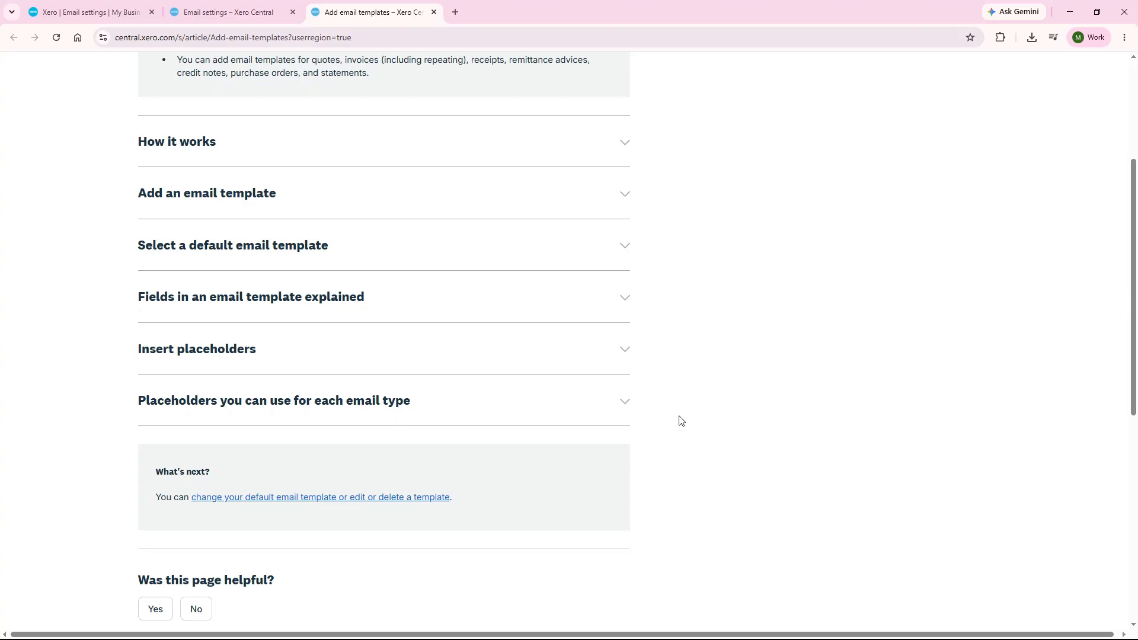
pyautogui.click(623, 405)
pyautogui.moveTo(1134, 142); pyautogui.dragTo(1135, 190)
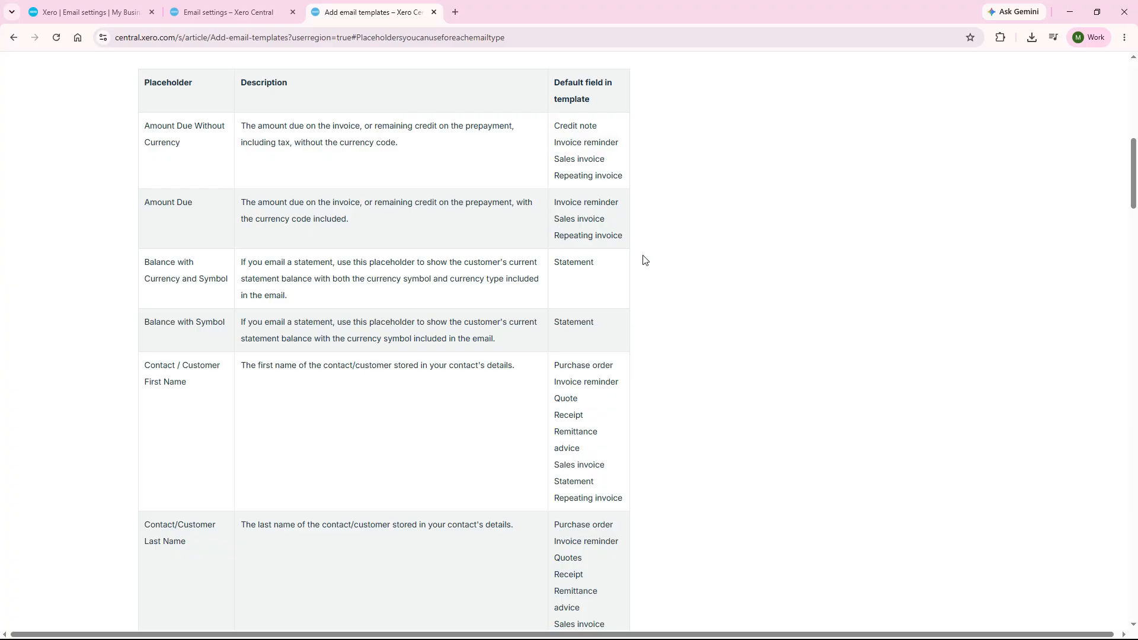
pyautogui.scroll(10, 640, 255)
pyautogui.click(435, 12)
pyautogui.click(292, 12)
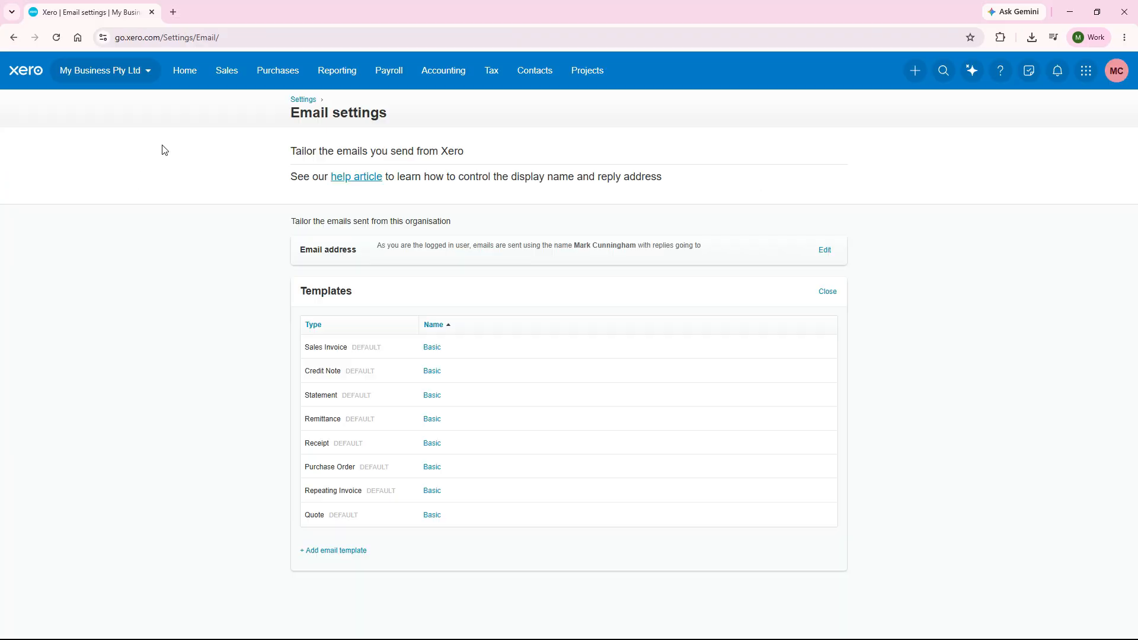
# Examine the organisation's tax rates and the requirements for changing to advanced tax rates, and cancel without changing them.
pyautogui.click(285, 102)
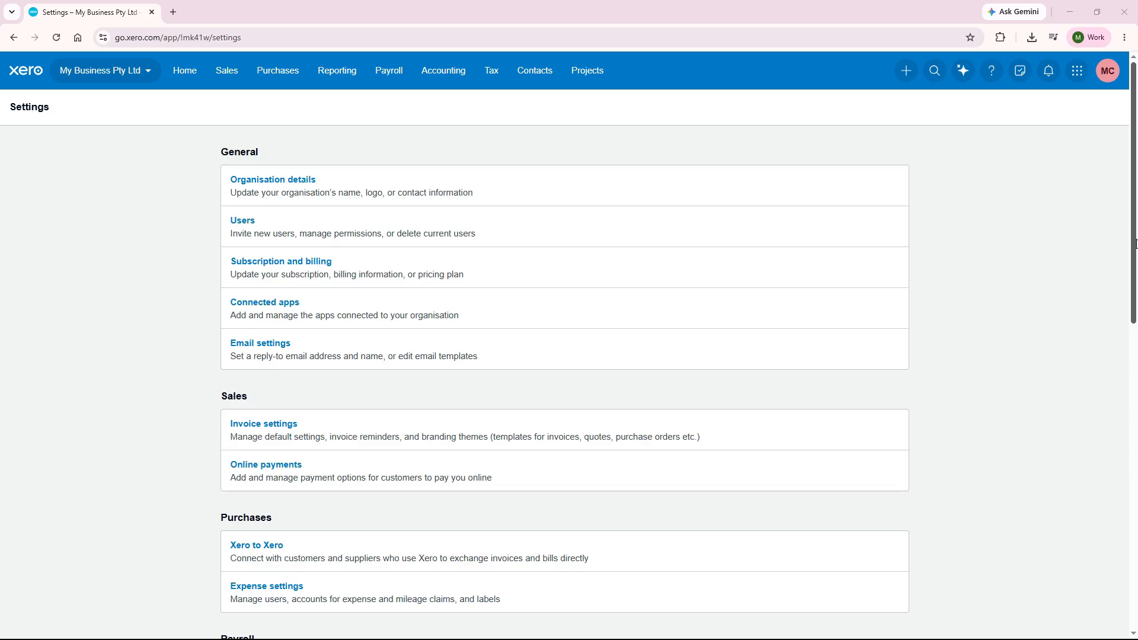
pyautogui.scroll(-5, 1134, 386)
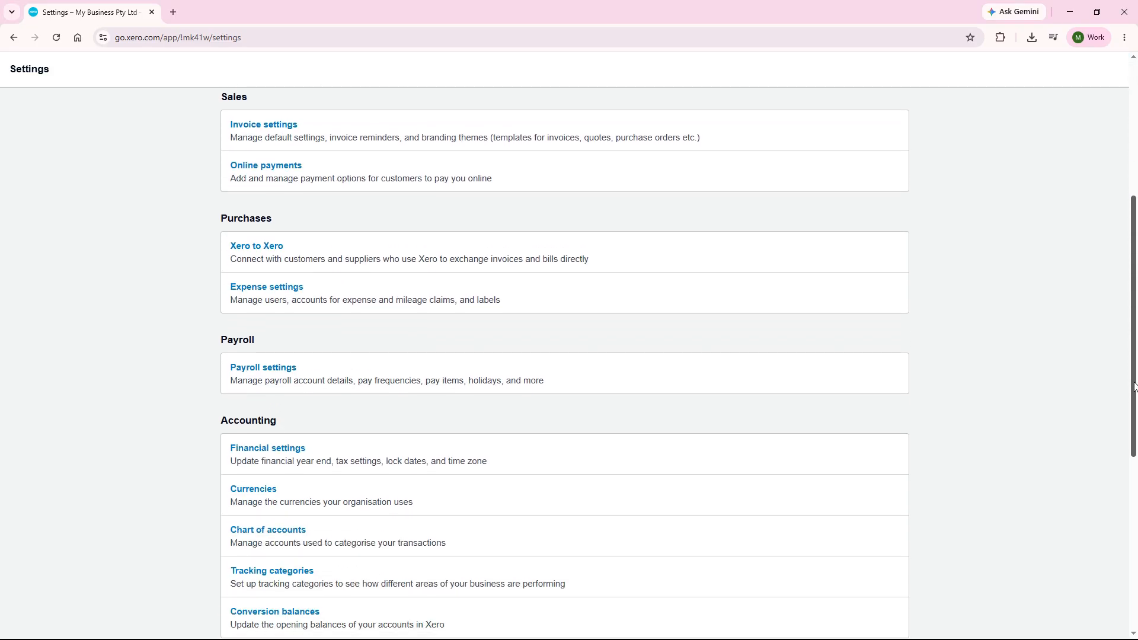
pyautogui.moveTo(1134, 387); pyautogui.dragTo(1134, 527)
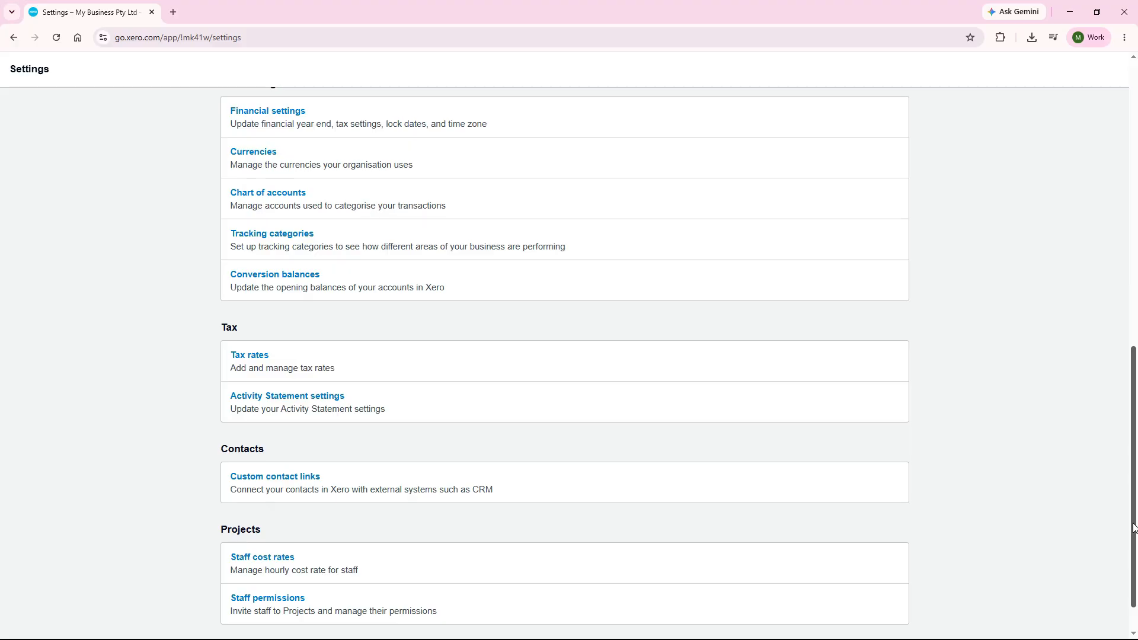
pyautogui.click(288, 360)
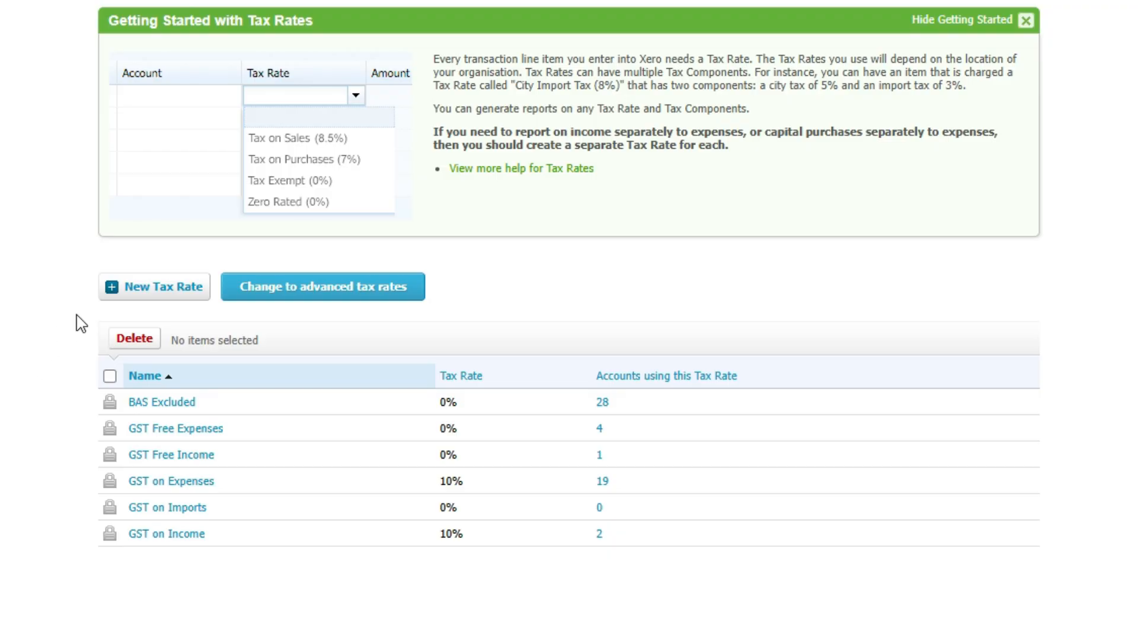
pyautogui.click(328, 291)
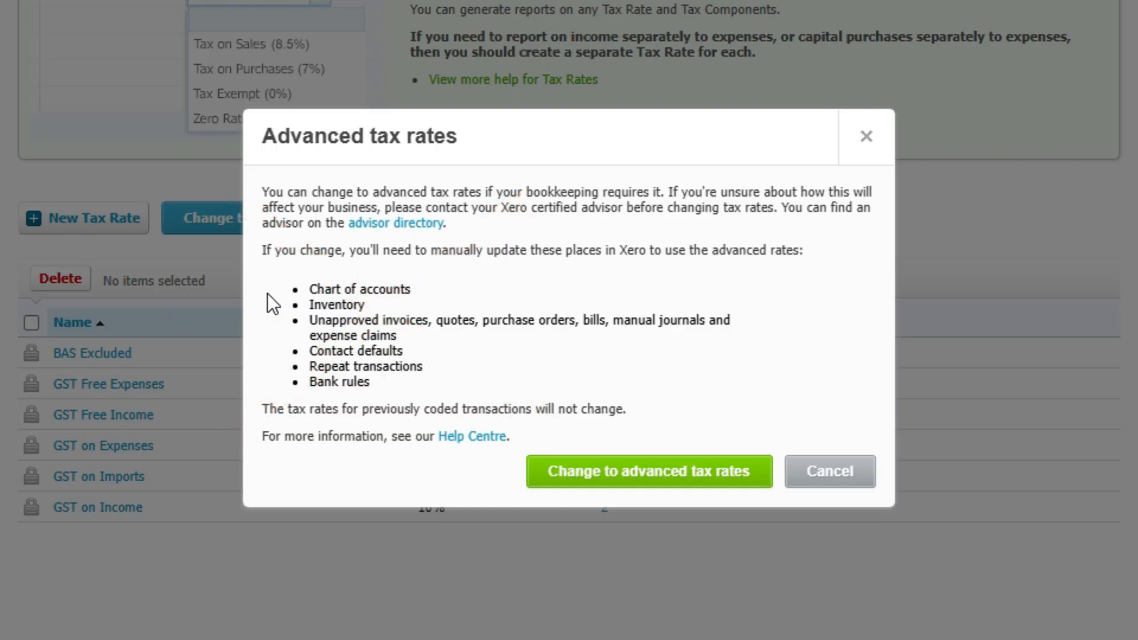
pyautogui.click(836, 475)
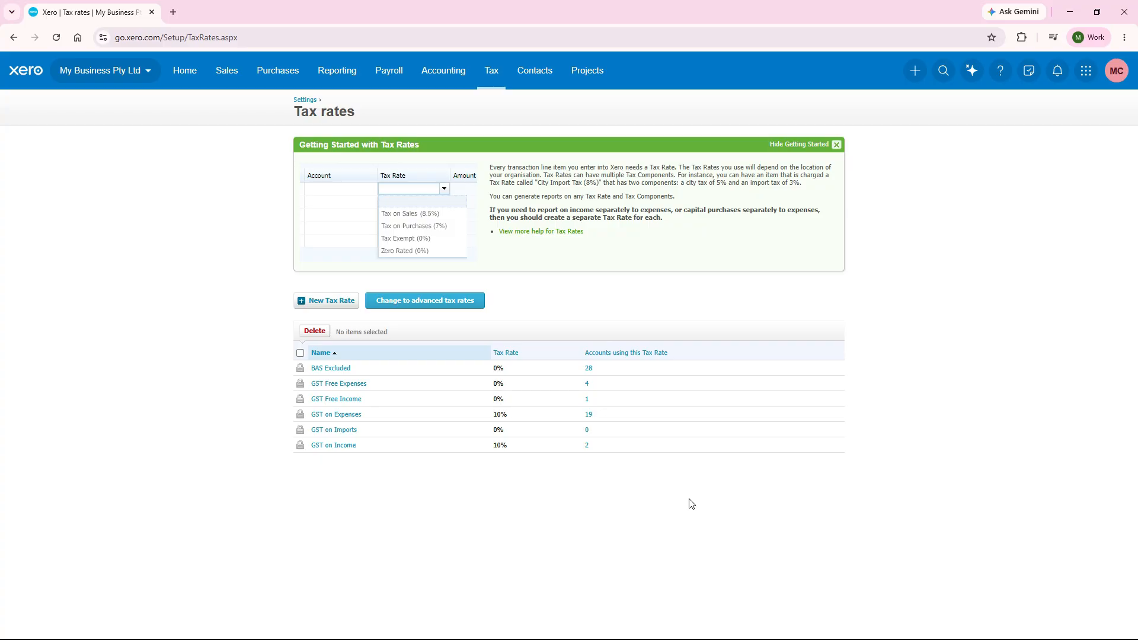
# Go to the organisation's financial settings and open the financial year end for editing.
pyautogui.click(307, 101)
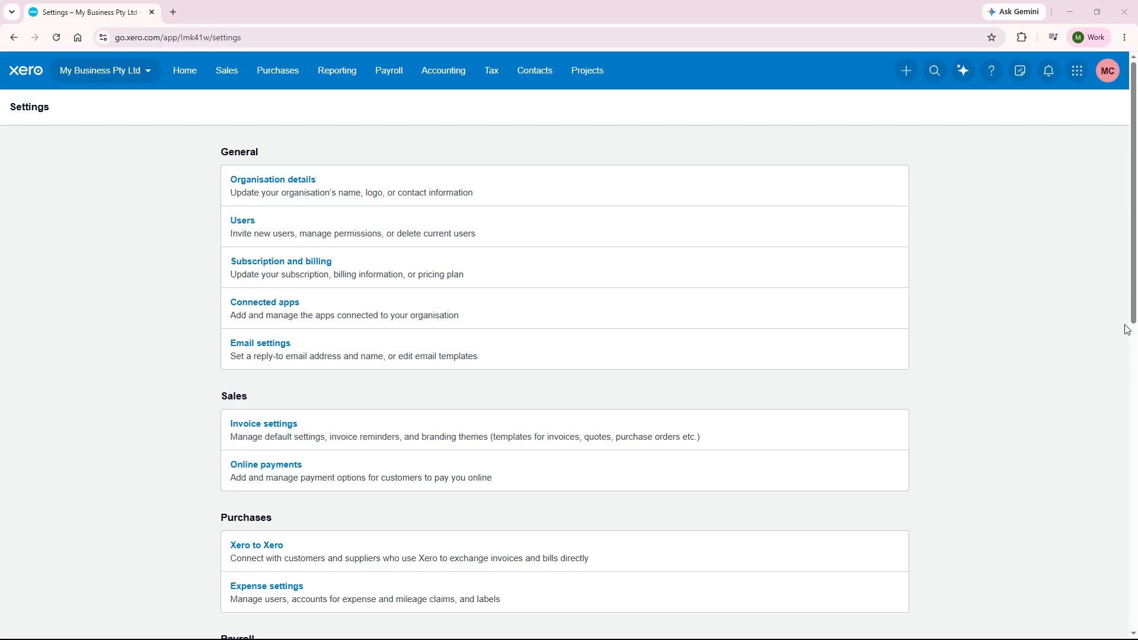
pyautogui.scroll(-1, 1135, 307)
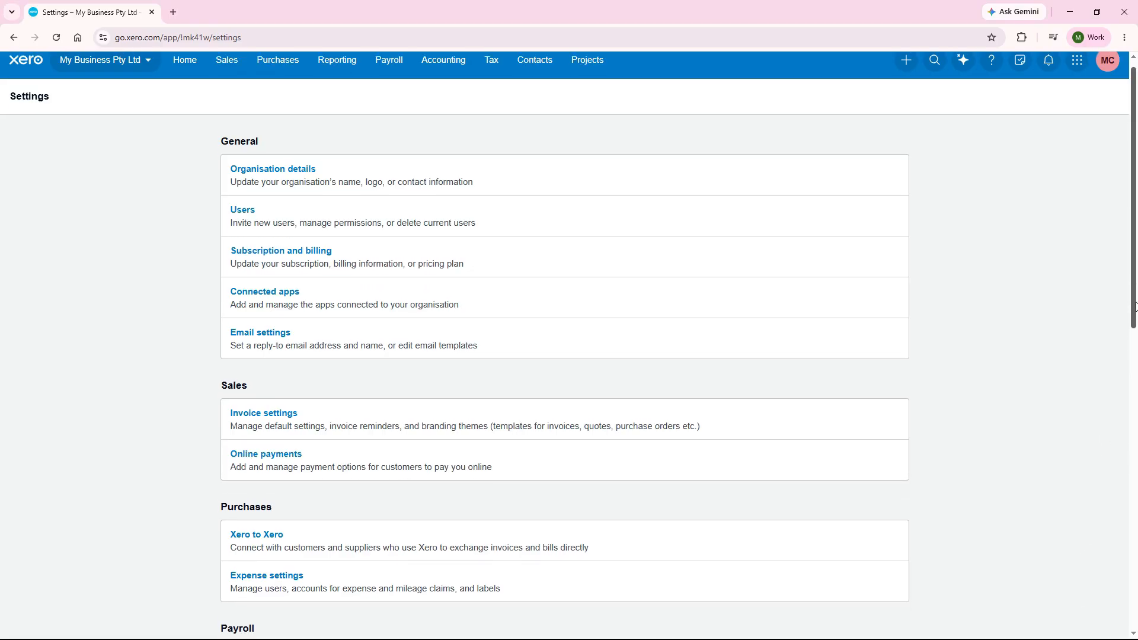
pyautogui.moveTo(1136, 307); pyautogui.dragTo(1128, 493)
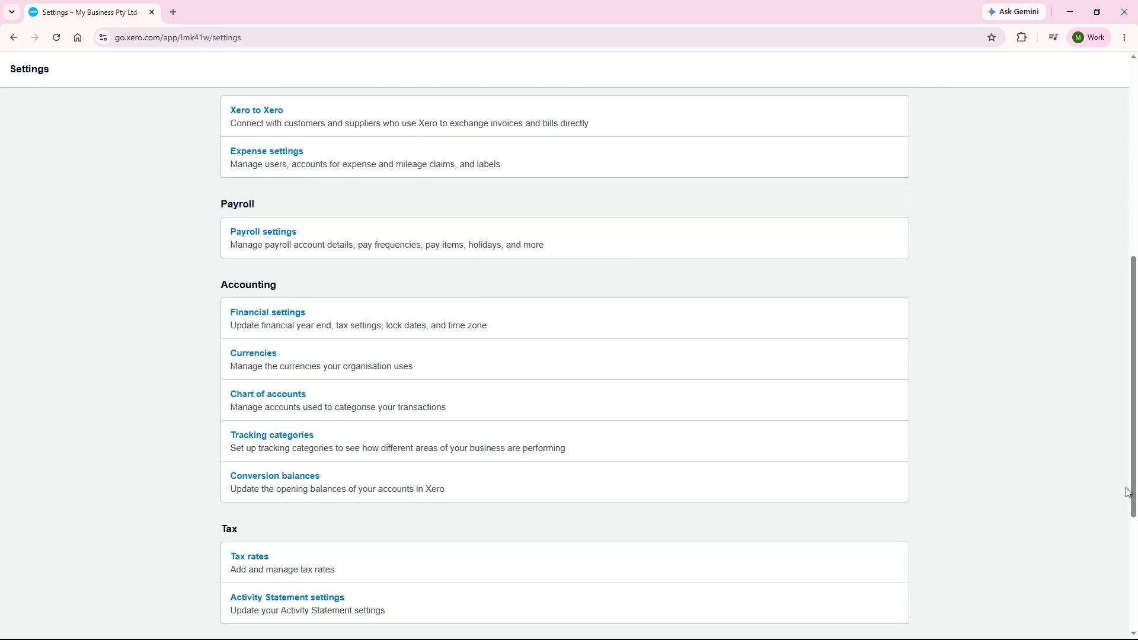
pyautogui.click(331, 314)
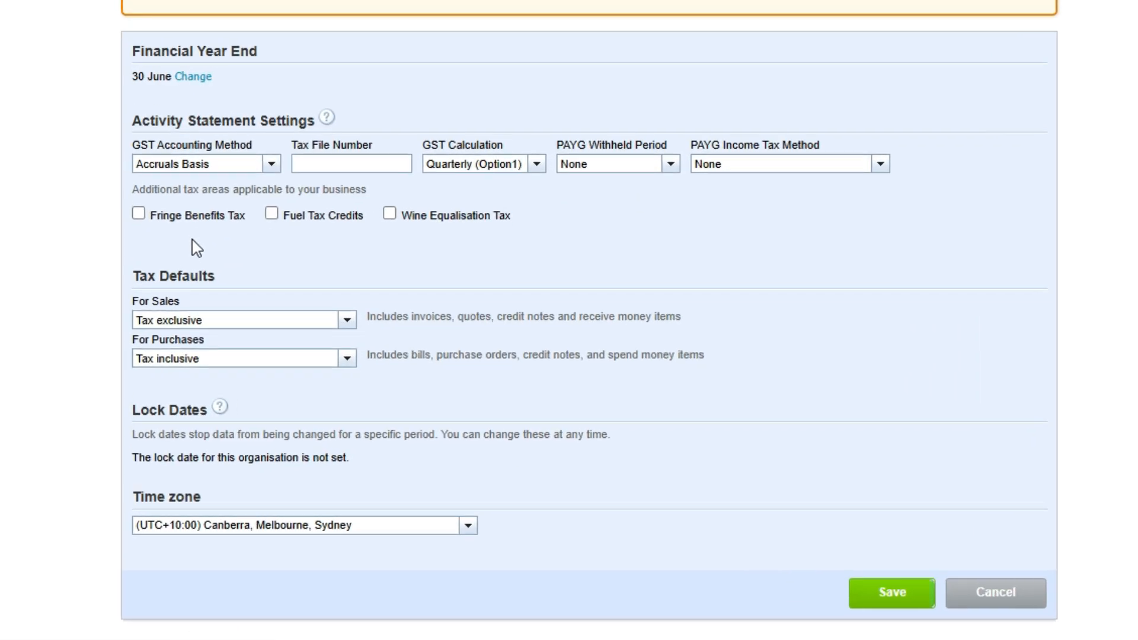
pyautogui.click(196, 77)
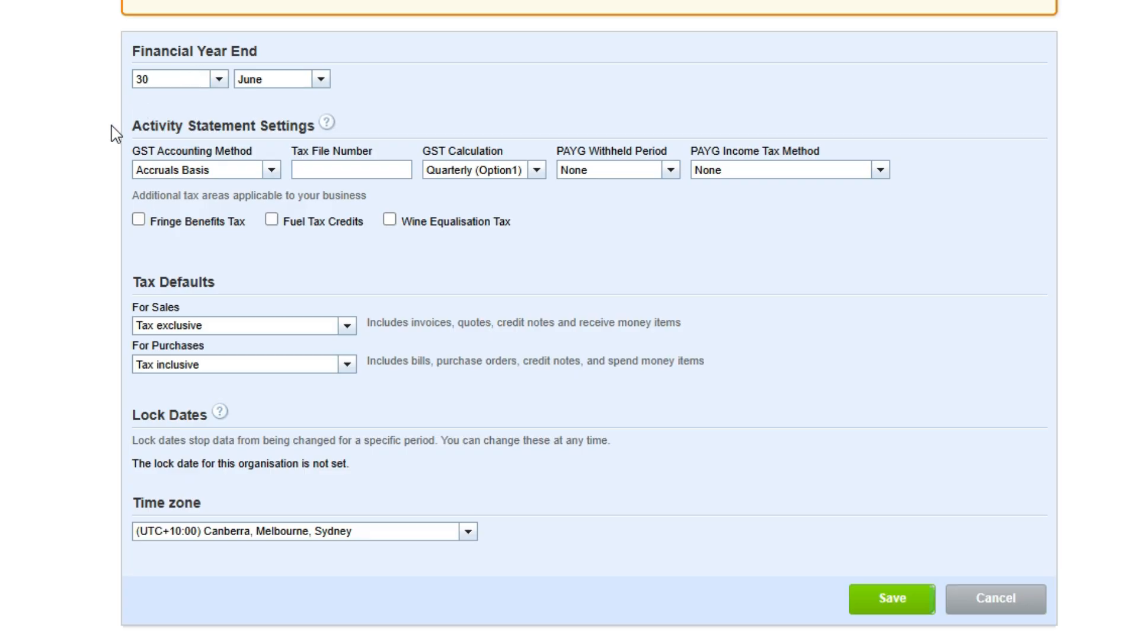
# Set the GST accounting method to Cash Basis and the GST calculation to Quarterly (Option1).
pyautogui.click(271, 172)
pyautogui.click(537, 171)
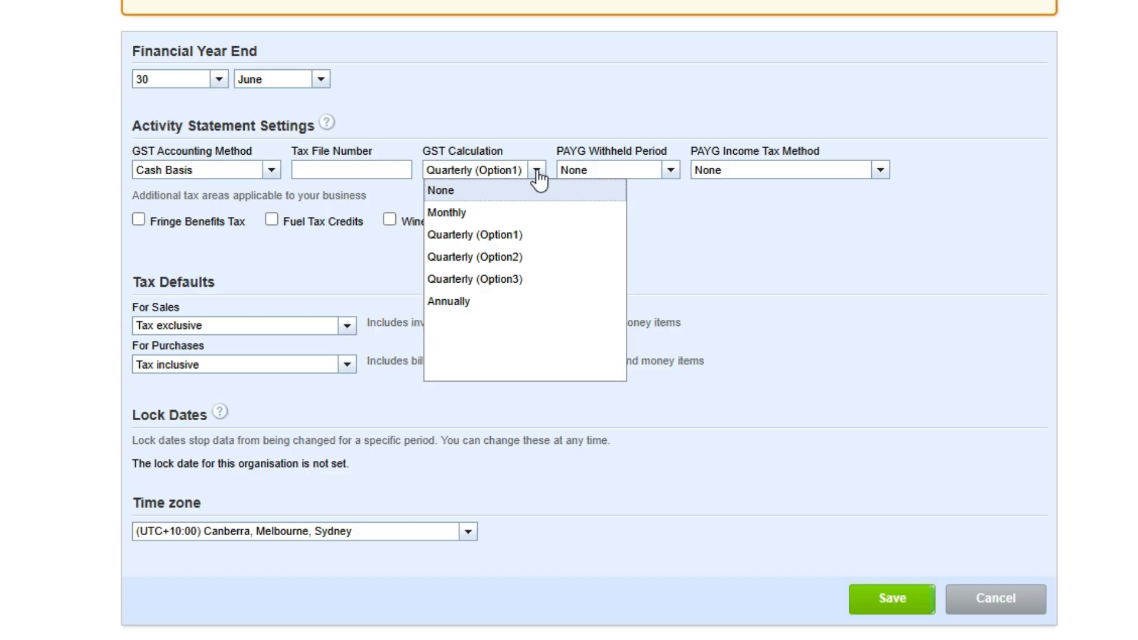
pyautogui.click(541, 235)
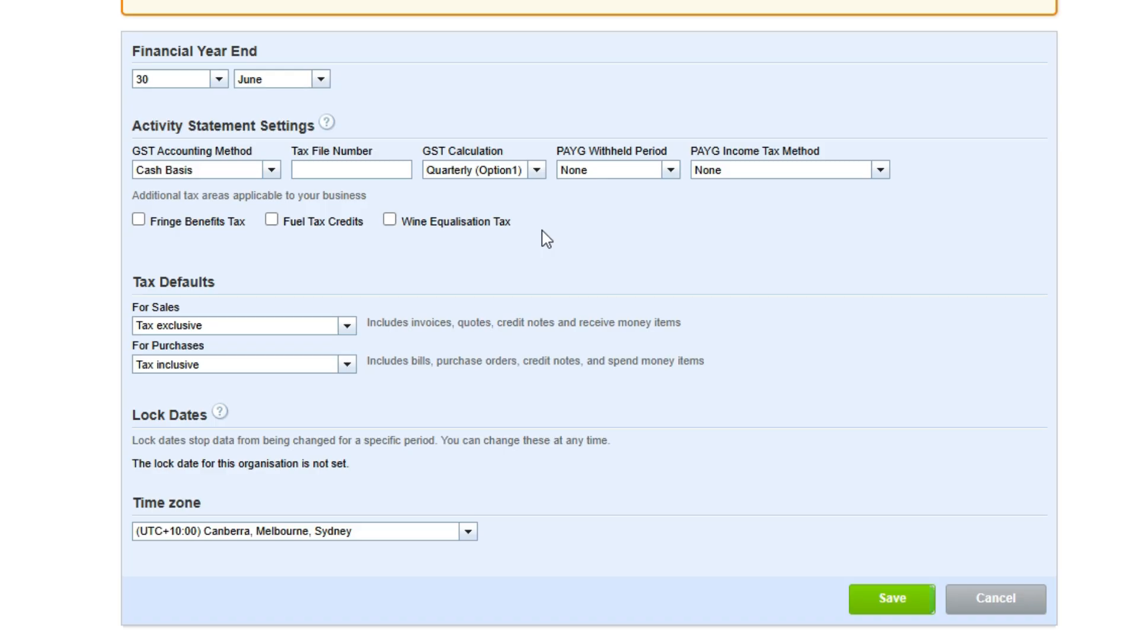
# Set the PAYG withheld period to Monthly and the PAYG income tax method to Option 2 (Income times rate).
pyautogui.click(671, 172)
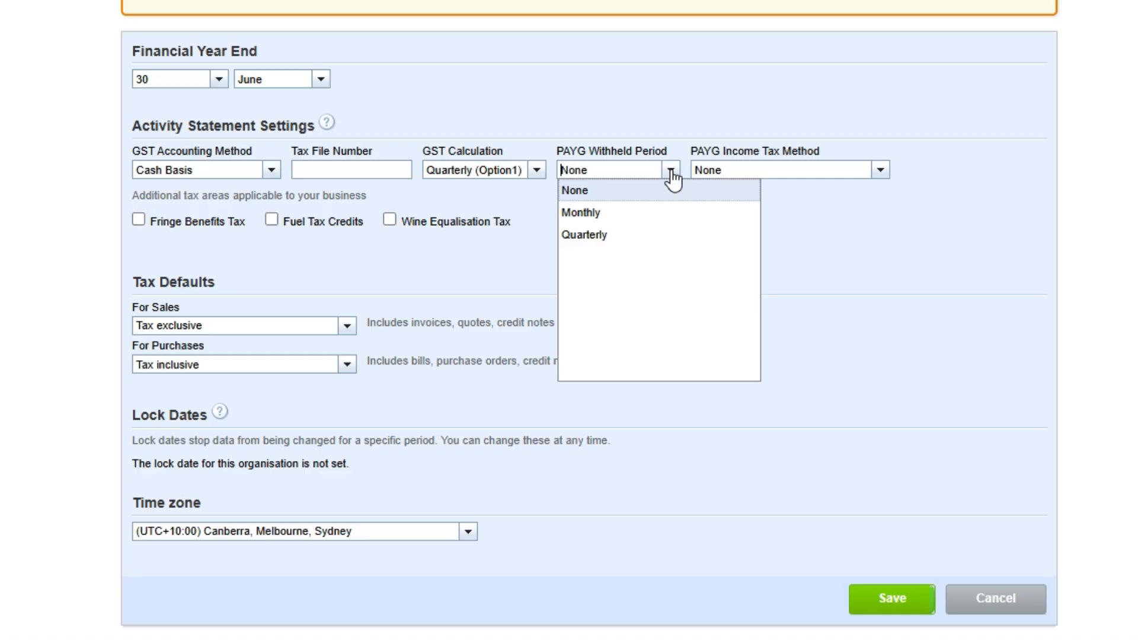
pyautogui.click(657, 215)
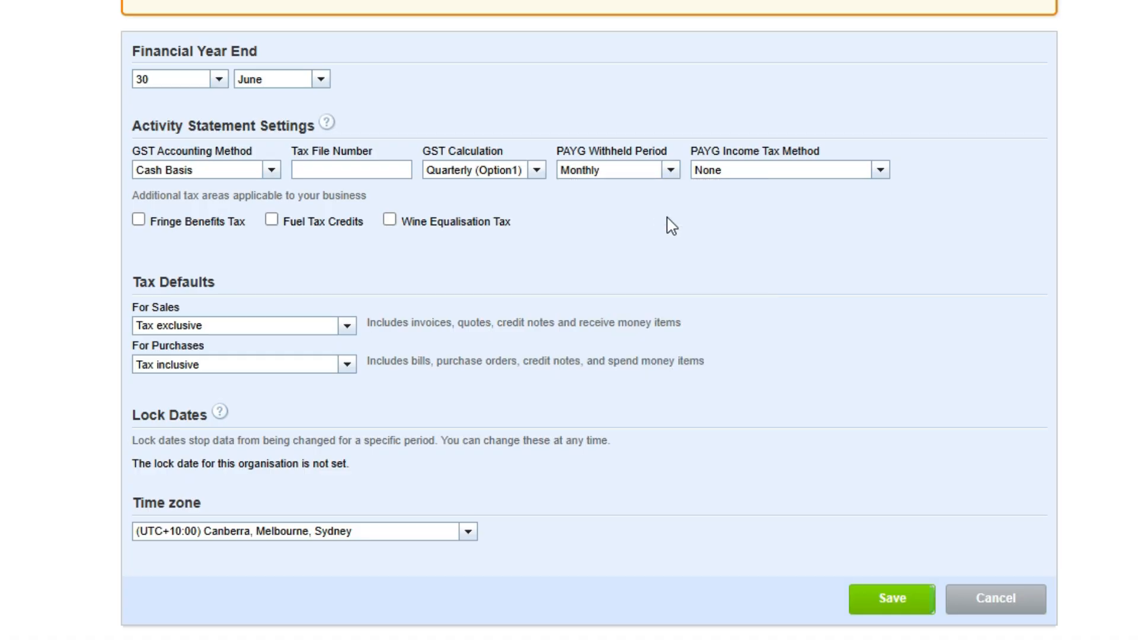
pyautogui.click(879, 172)
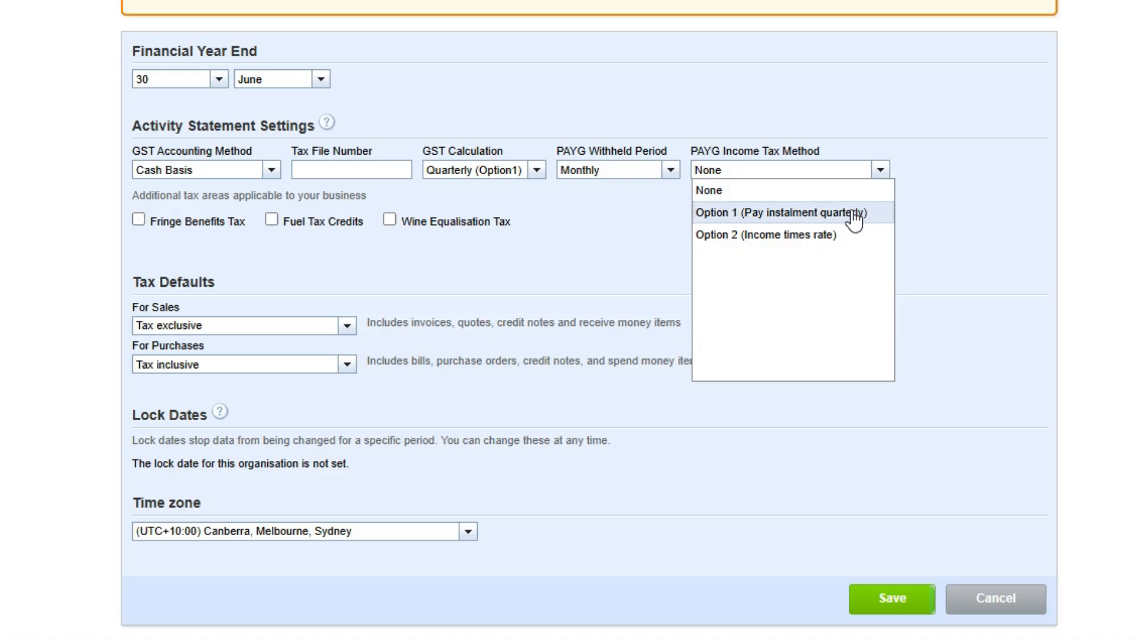
pyautogui.click(852, 234)
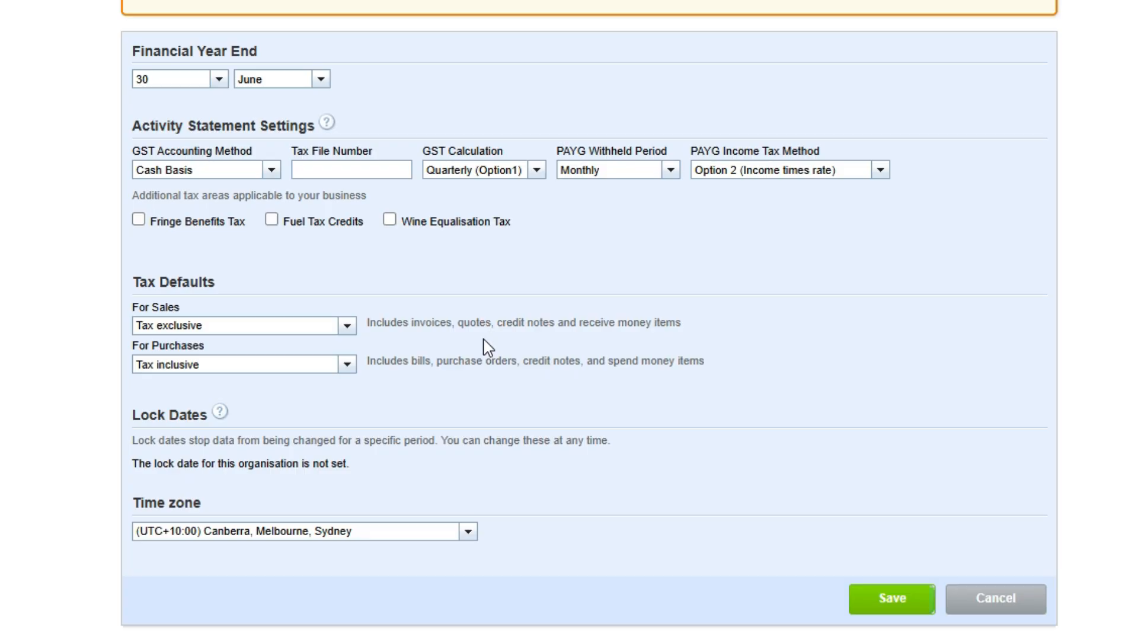
# Set the tax defaults for both sales and purchases to Tax inclusive.
pyautogui.click(346, 327)
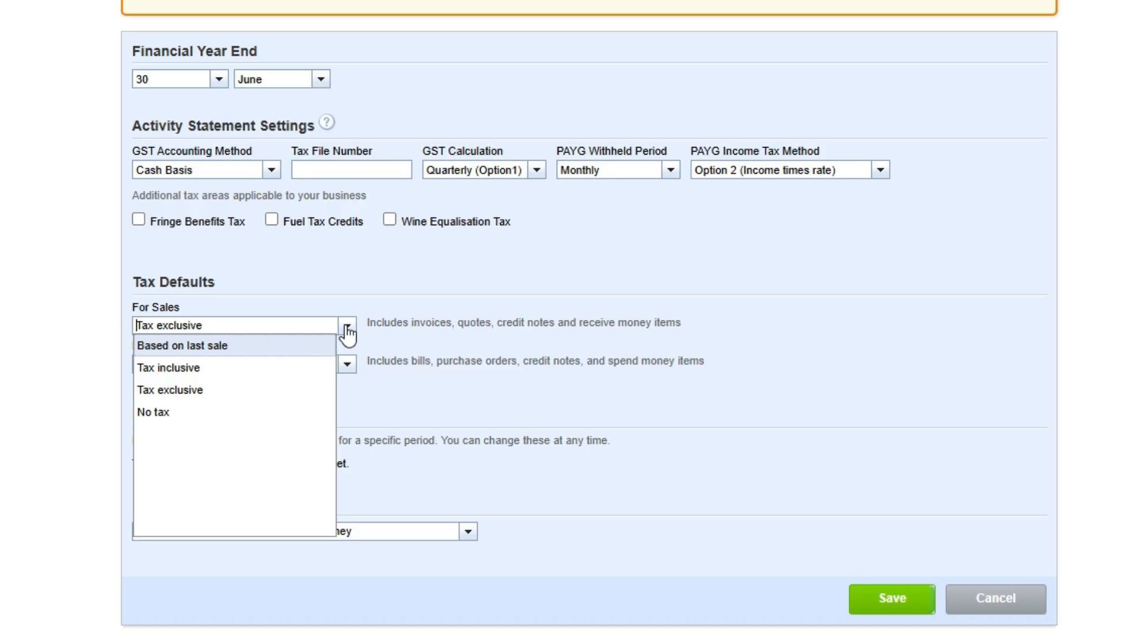
pyautogui.click(377, 351)
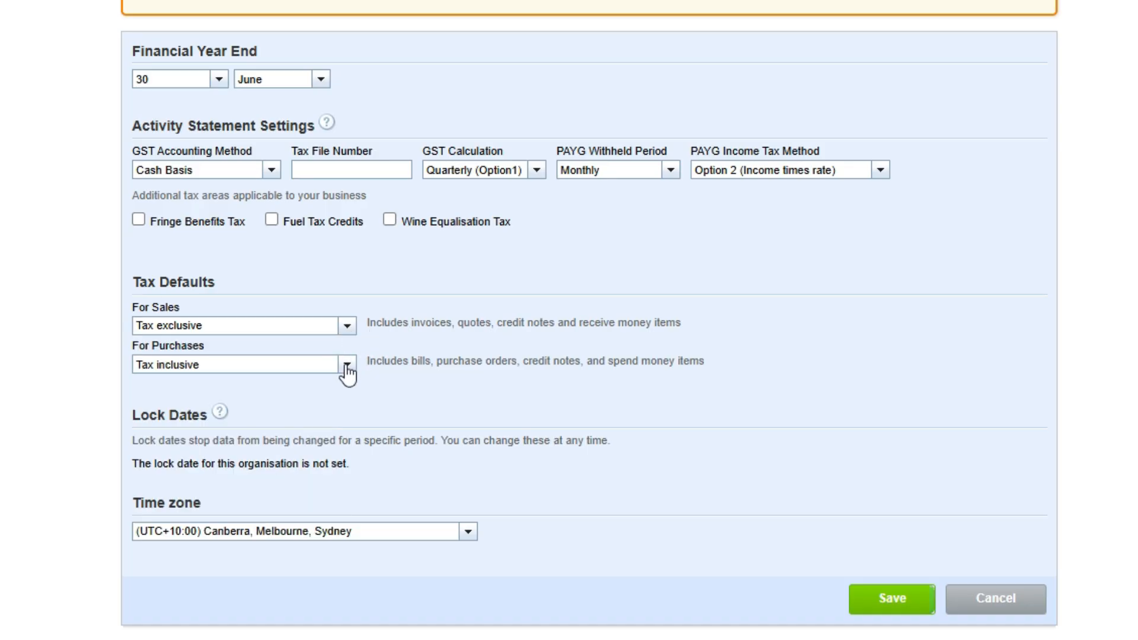
pyautogui.click(348, 365)
# Check the time zone options, then save the financial settings and return to the settings overview.
pyautogui.click(467, 537)
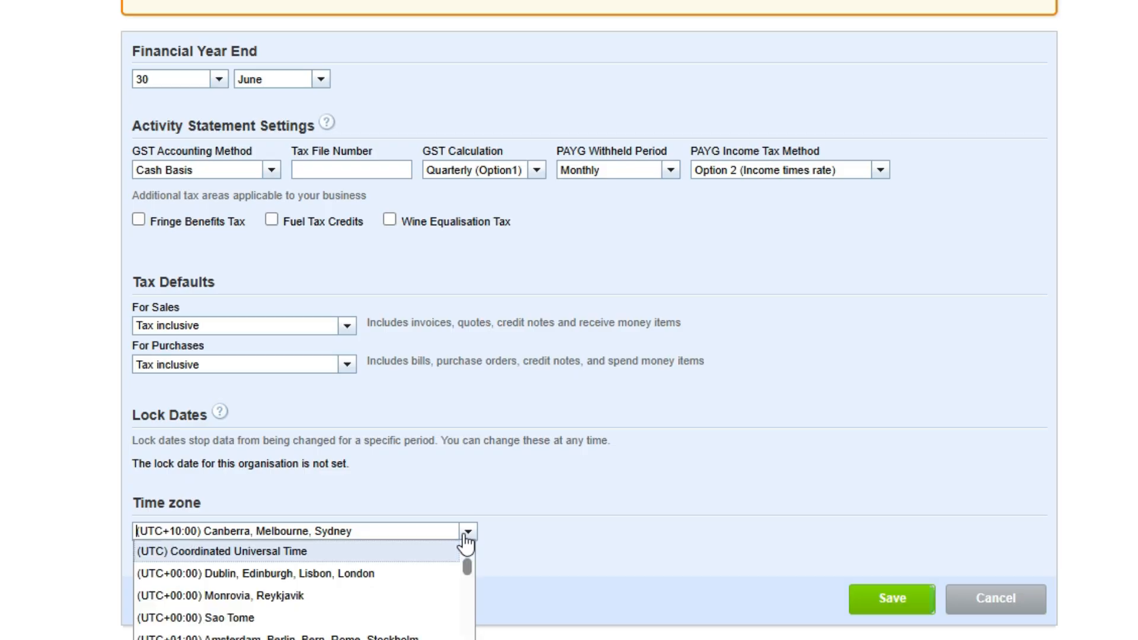
pyautogui.click(467, 536)
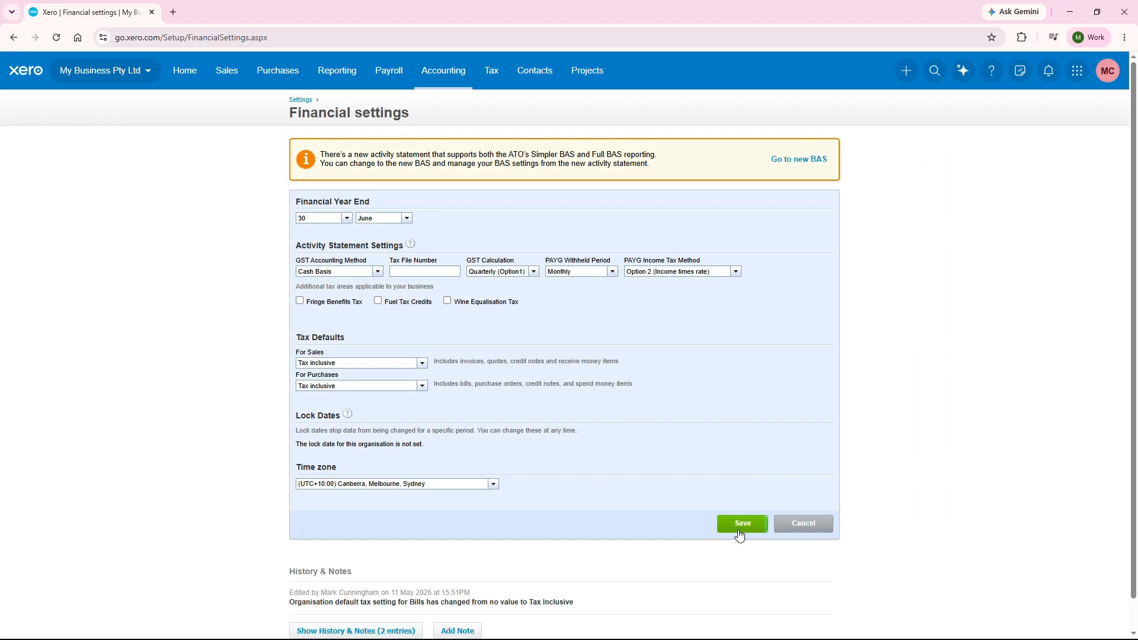
pyautogui.click(739, 532)
pyautogui.click(303, 102)
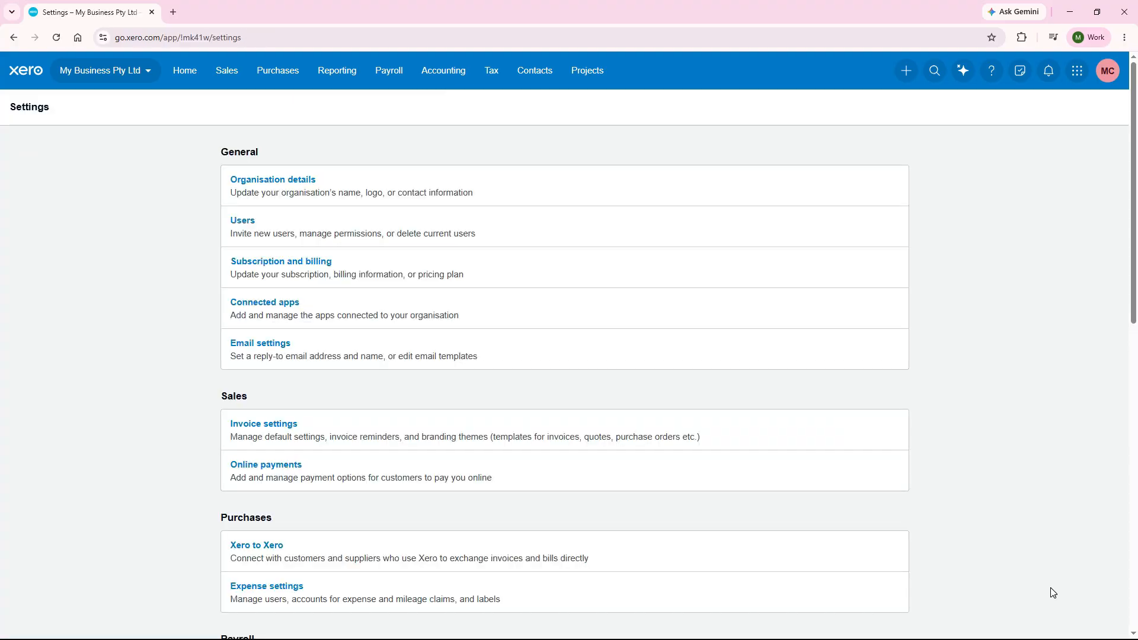